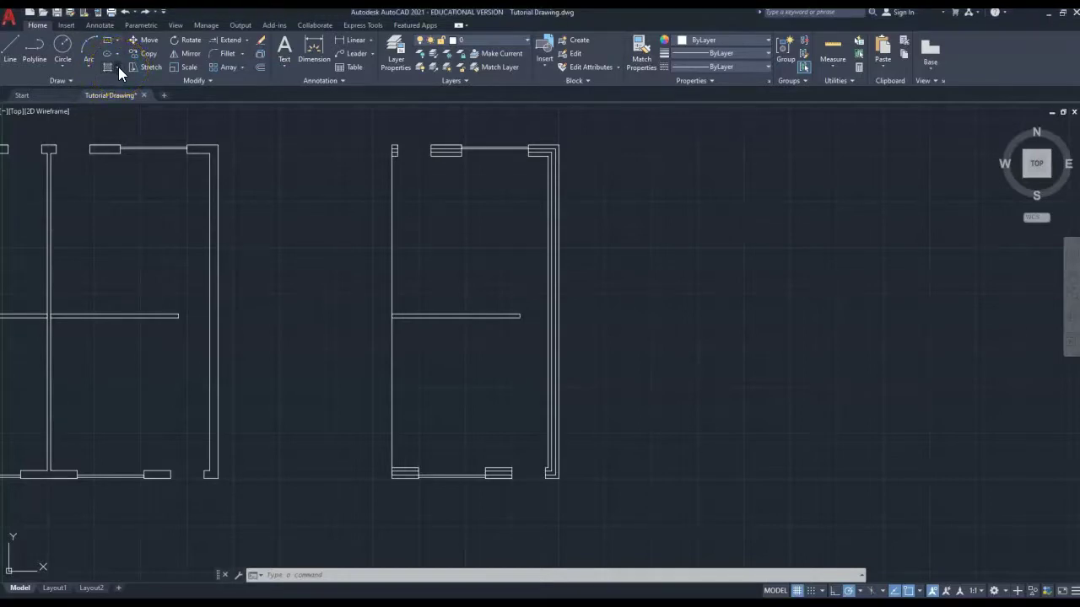
Step: Start the Hatch command and look through the available hatch patterns
click(116, 66)
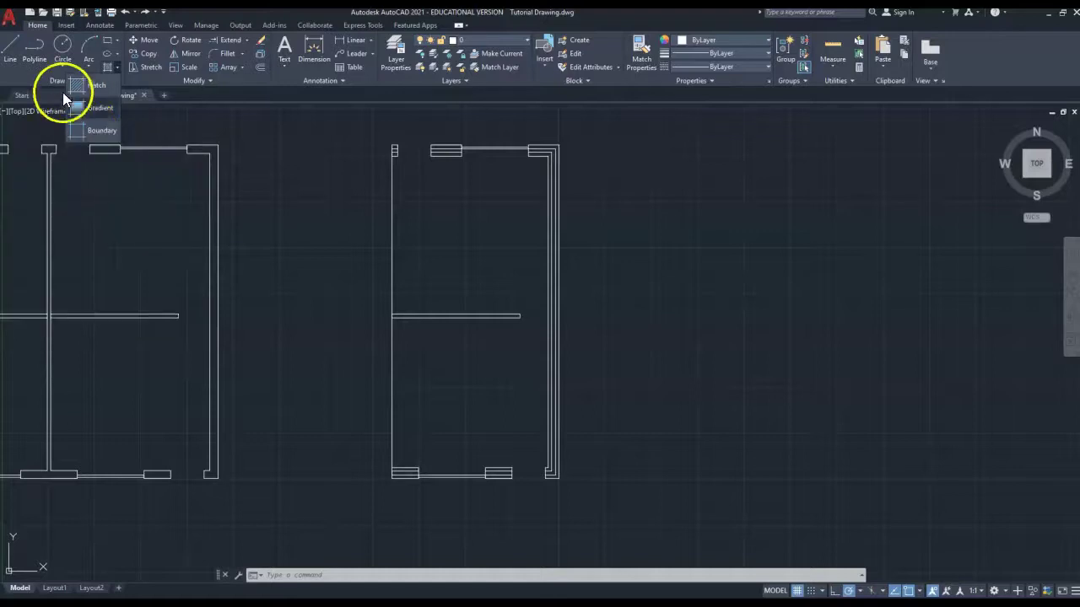
click(83, 86)
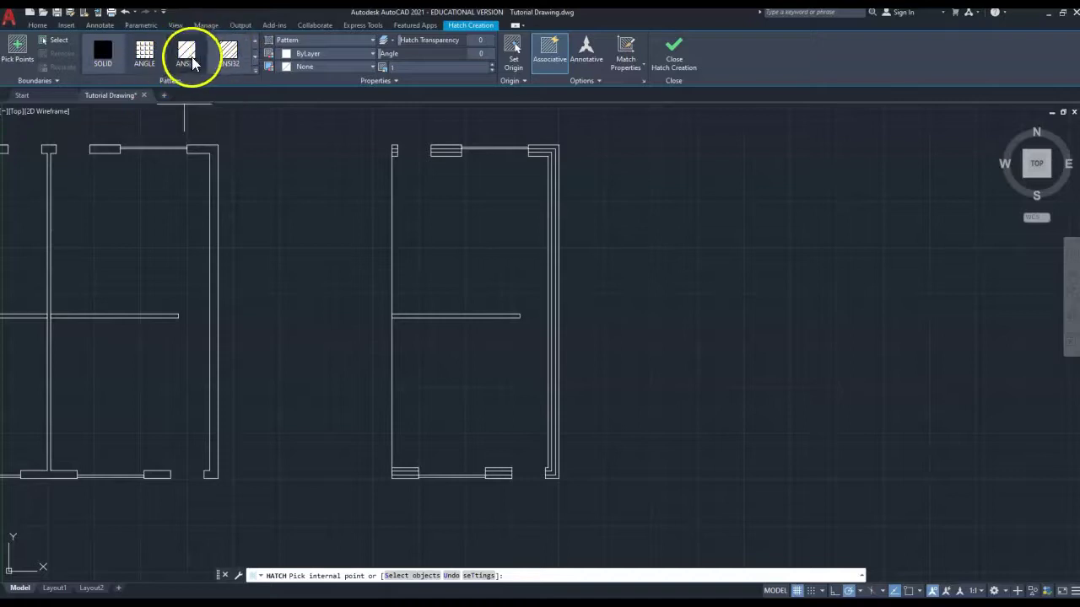
click(255, 56)
click(256, 56)
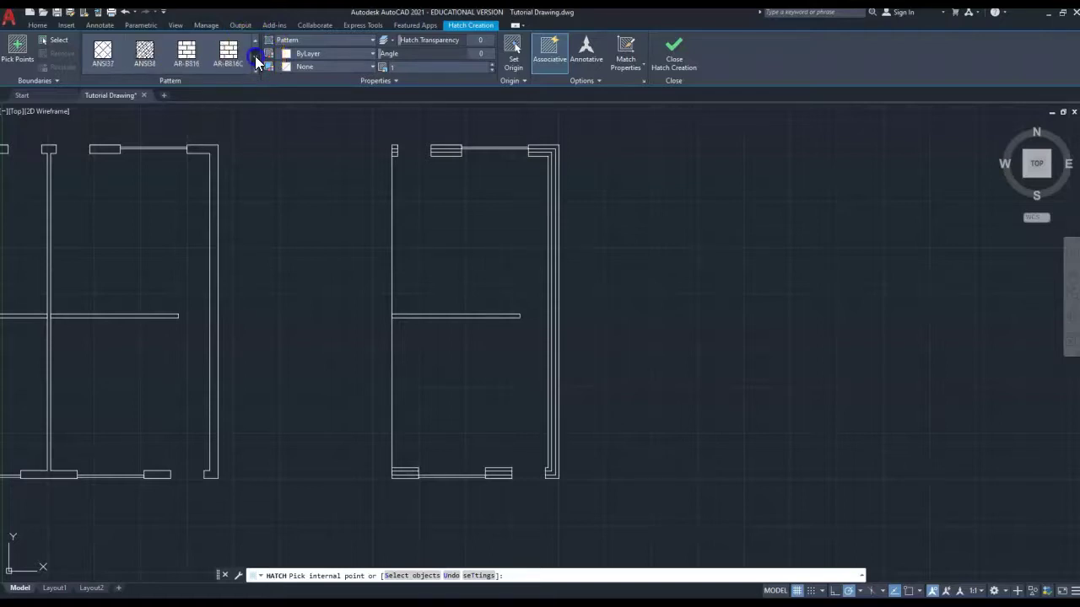
click(256, 56)
click(255, 56)
click(256, 57)
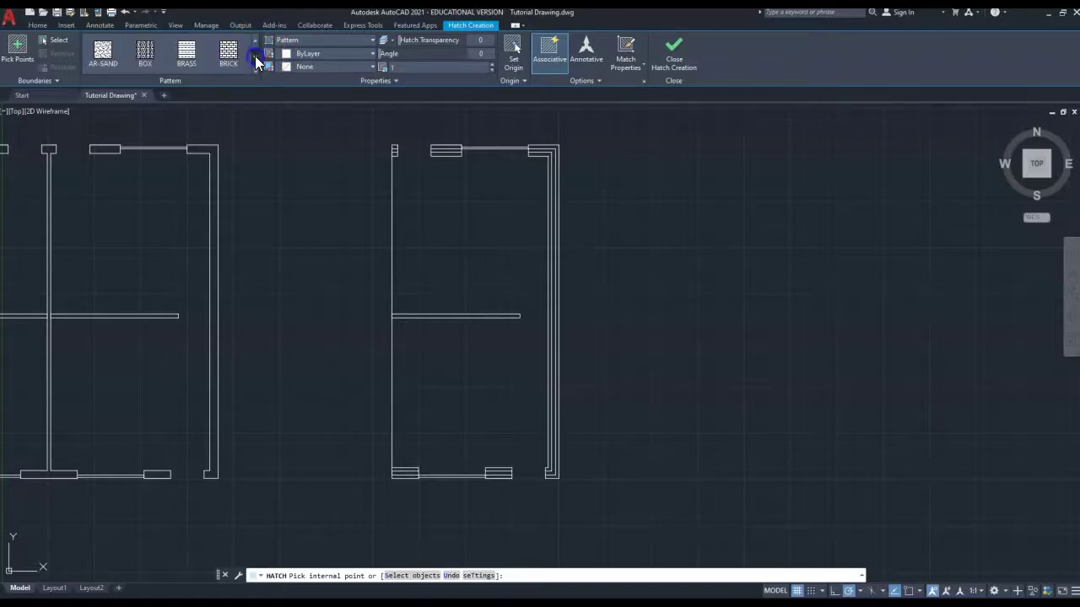
click(256, 57)
click(256, 57)
click(256, 57)
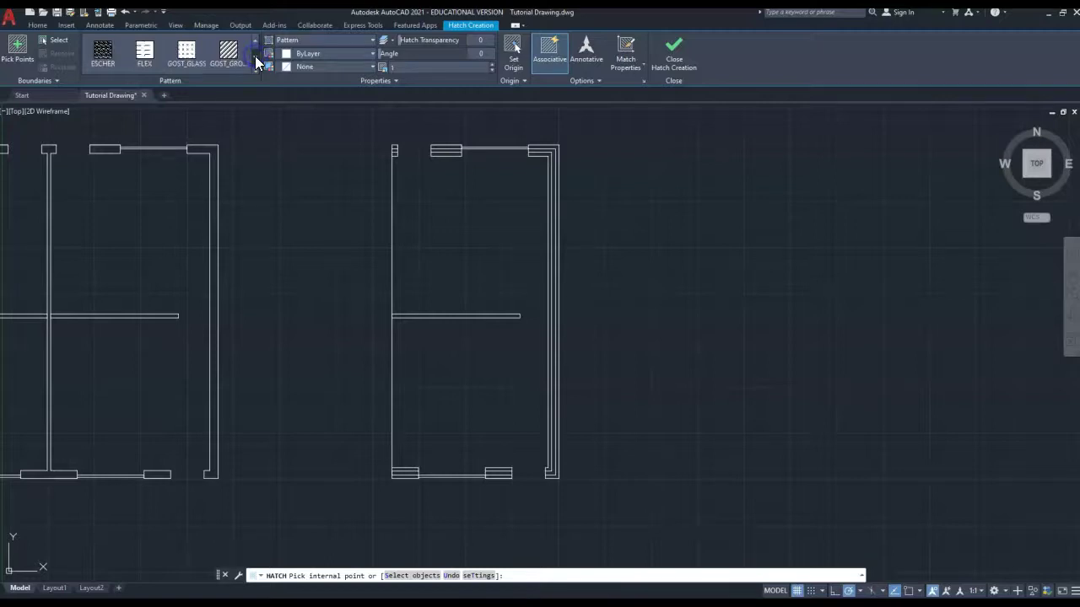
click(256, 56)
click(256, 56)
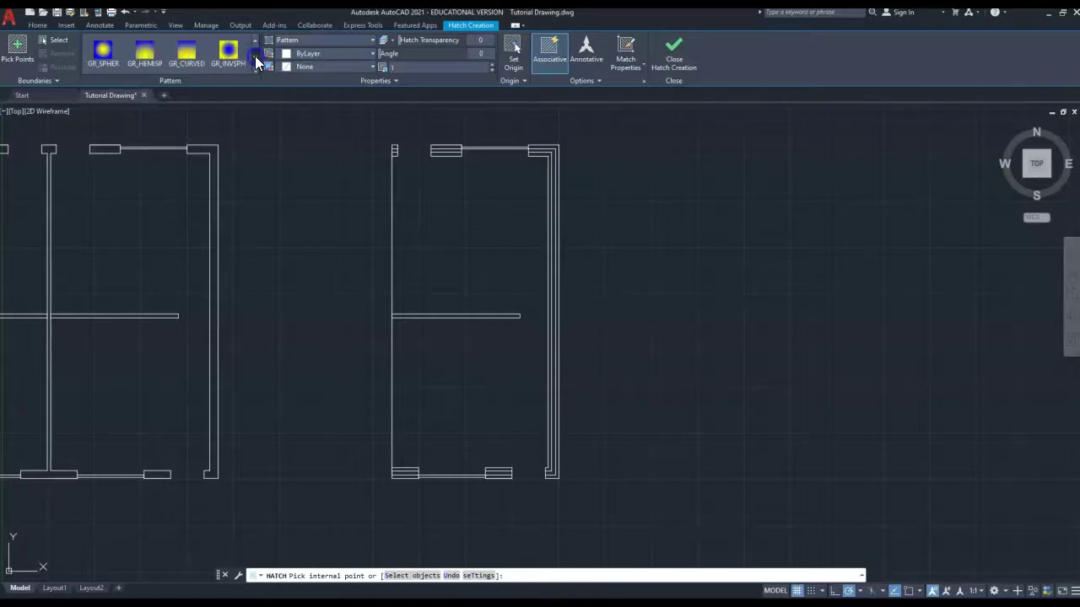
click(256, 56)
click(256, 56)
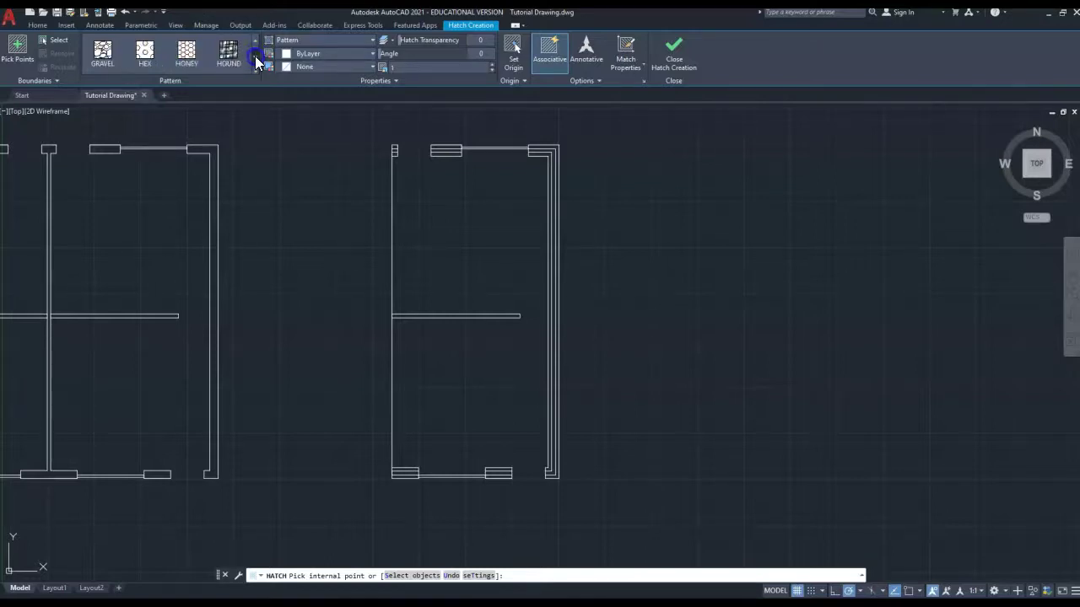
click(255, 57)
click(255, 56)
click(256, 57)
click(255, 57)
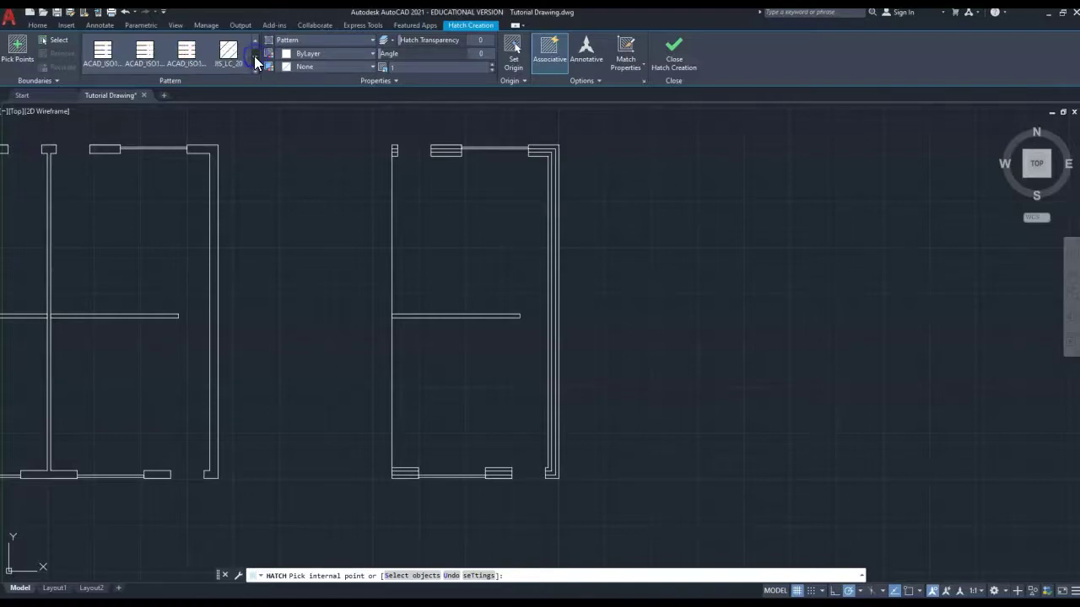
click(256, 43)
click(255, 43)
click(255, 43)
click(255, 43)
click(255, 43)
click(256, 43)
click(255, 43)
click(256, 43)
click(255, 43)
click(255, 43)
click(256, 43)
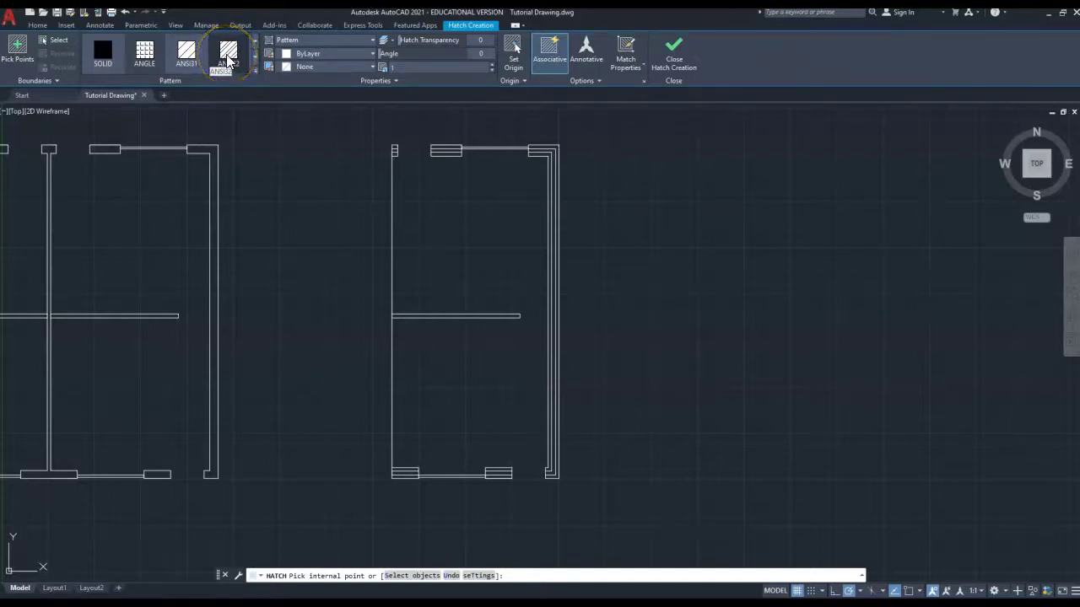
Step: Hatch the outer leaf of every exterior wall segment in the right-hand plan with the ANSI32 pattern, picking internal points
click(186, 56)
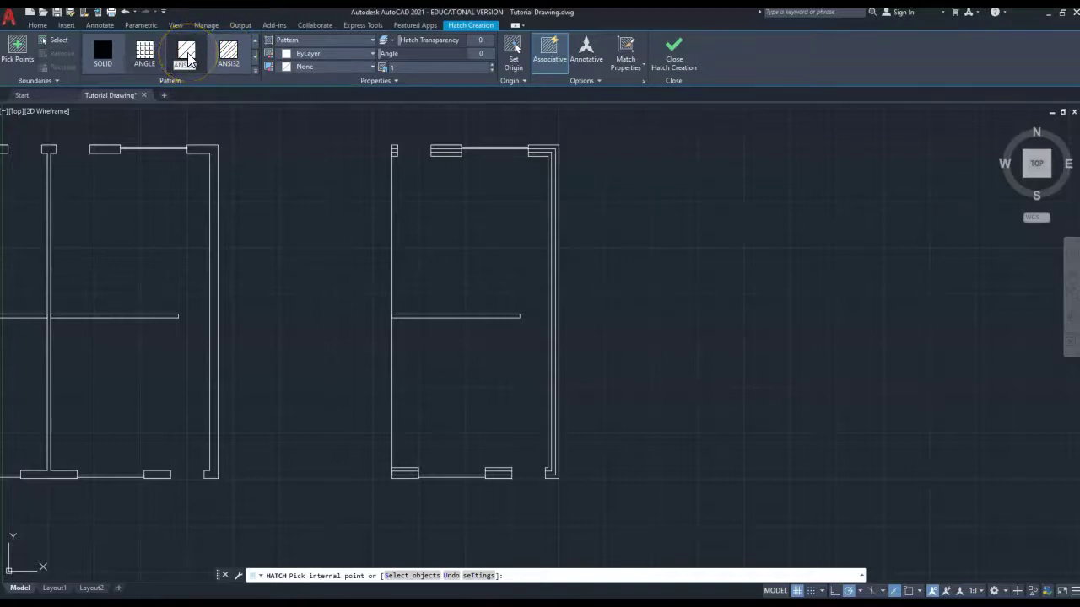
click(211, 127)
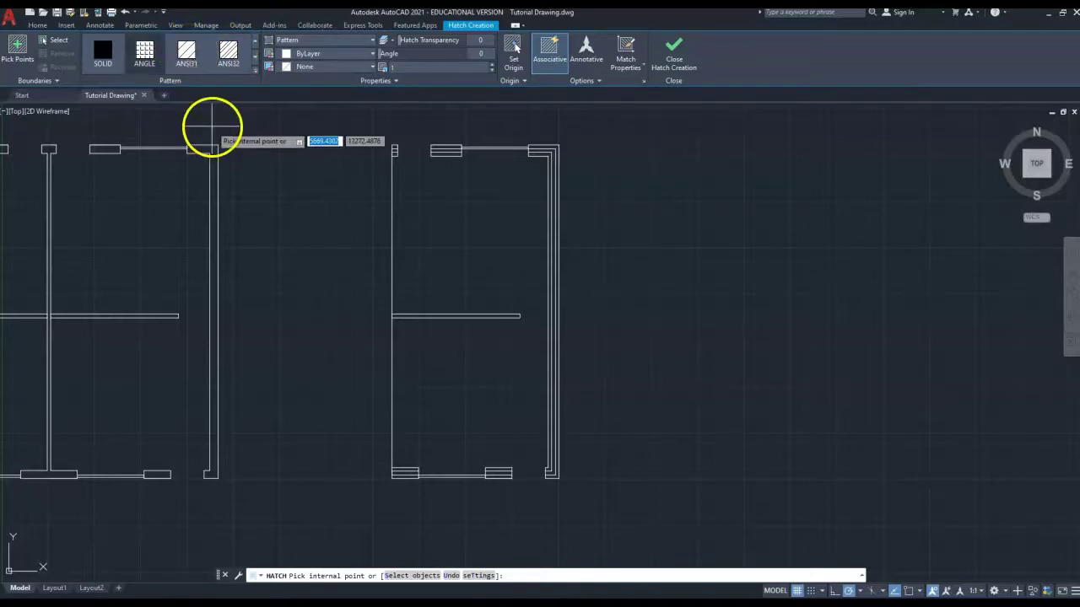
click(229, 58)
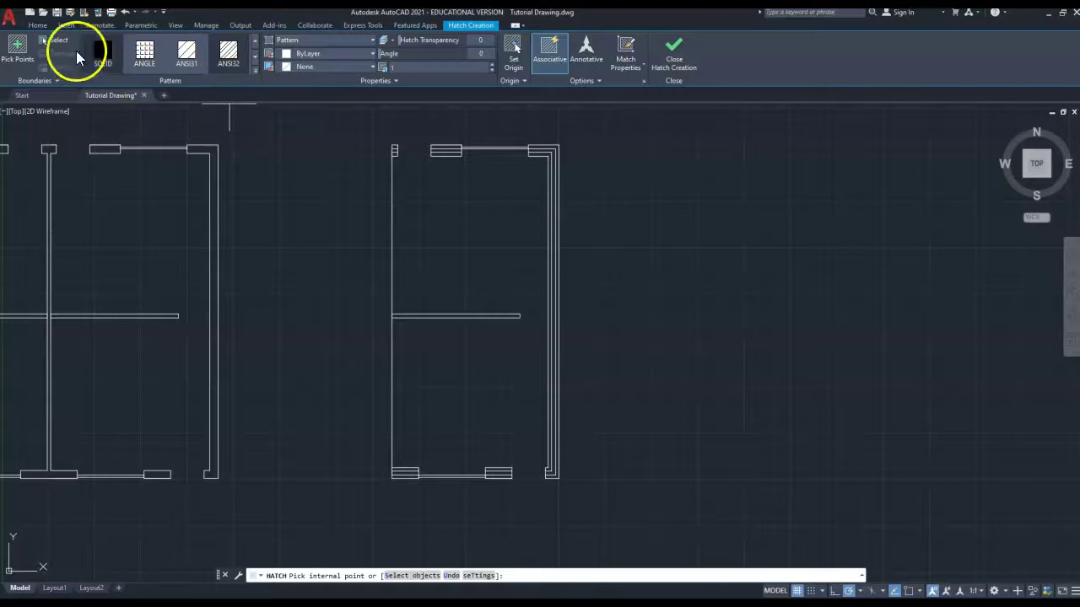
click(17, 48)
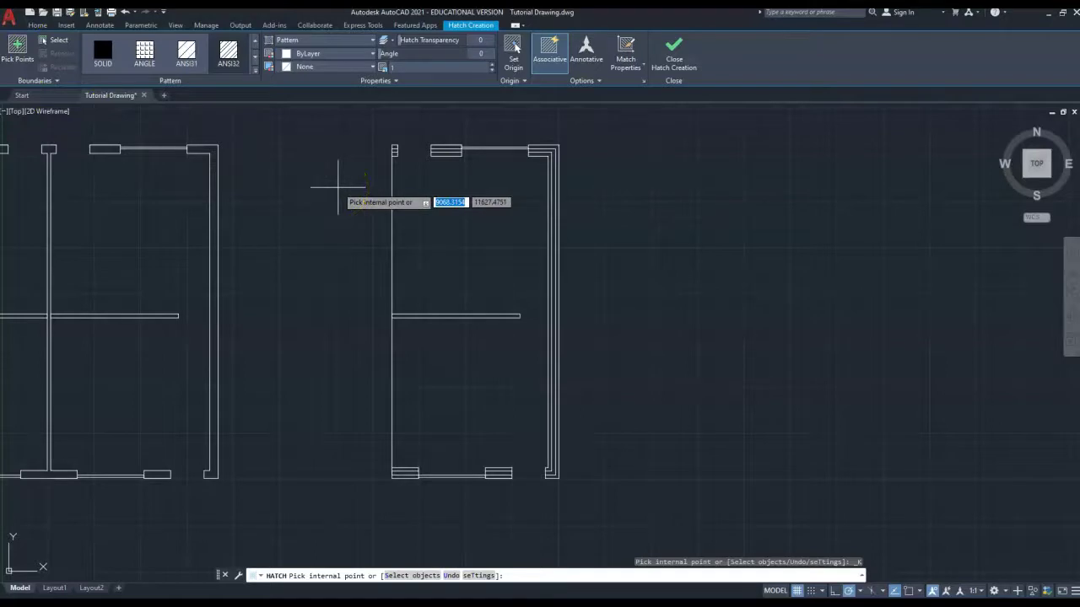
click(558, 177)
click(557, 177)
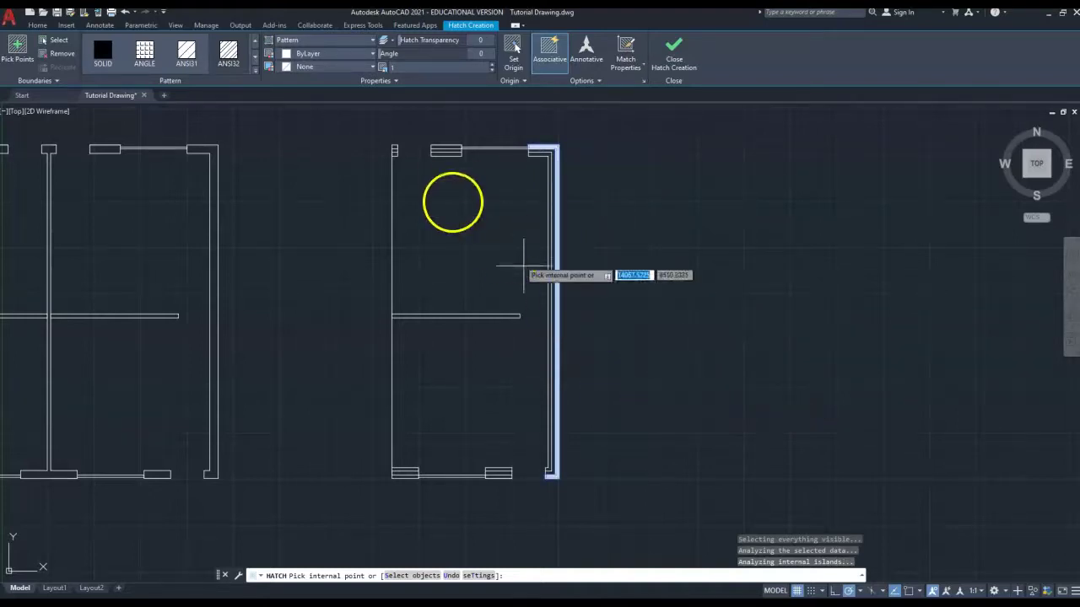
click(445, 149)
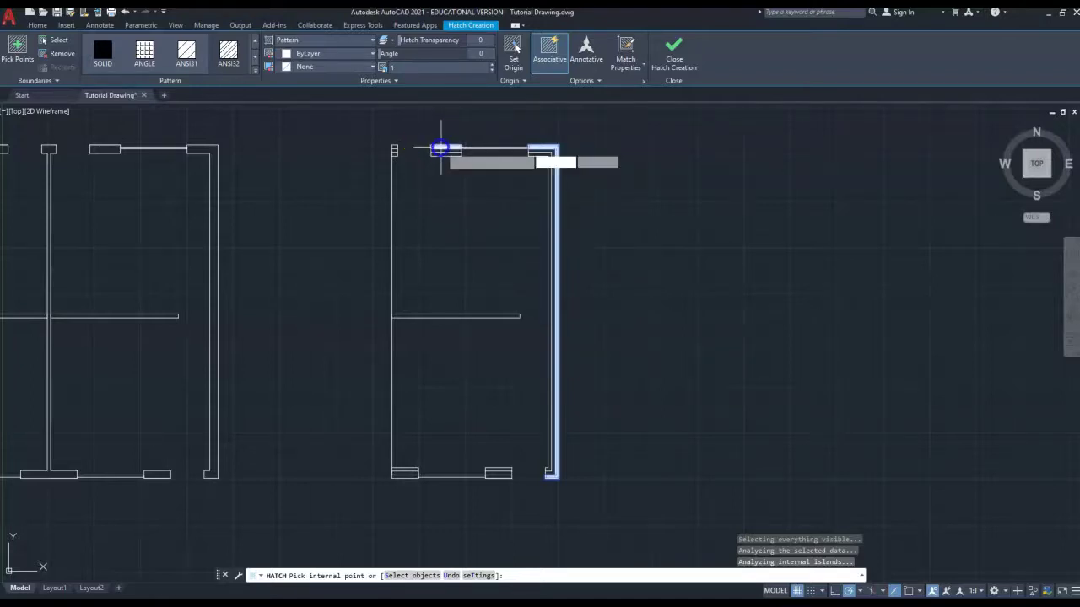
click(394, 150)
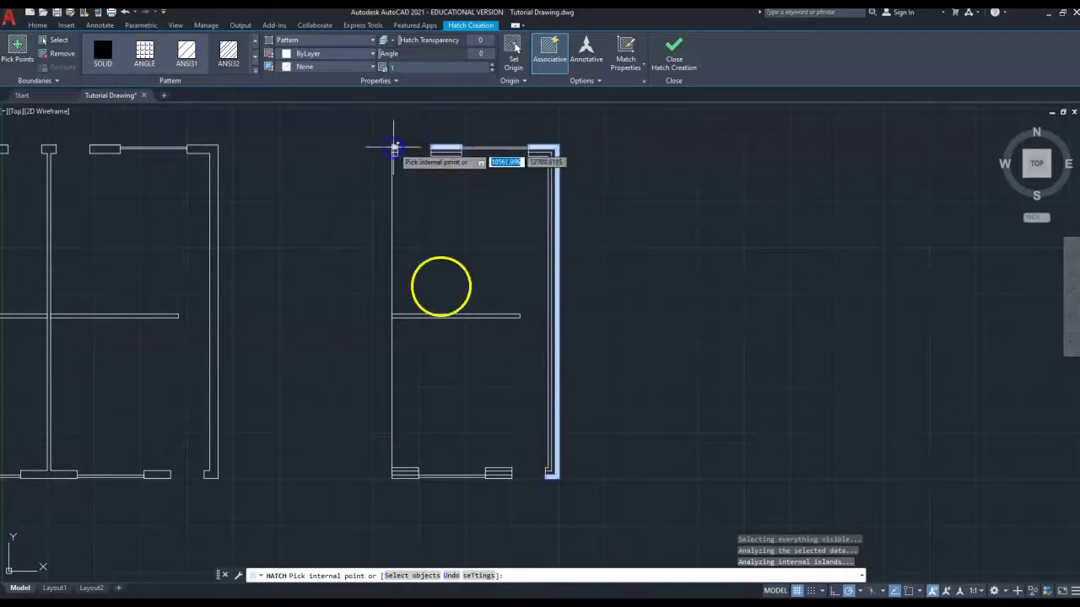
click(402, 473)
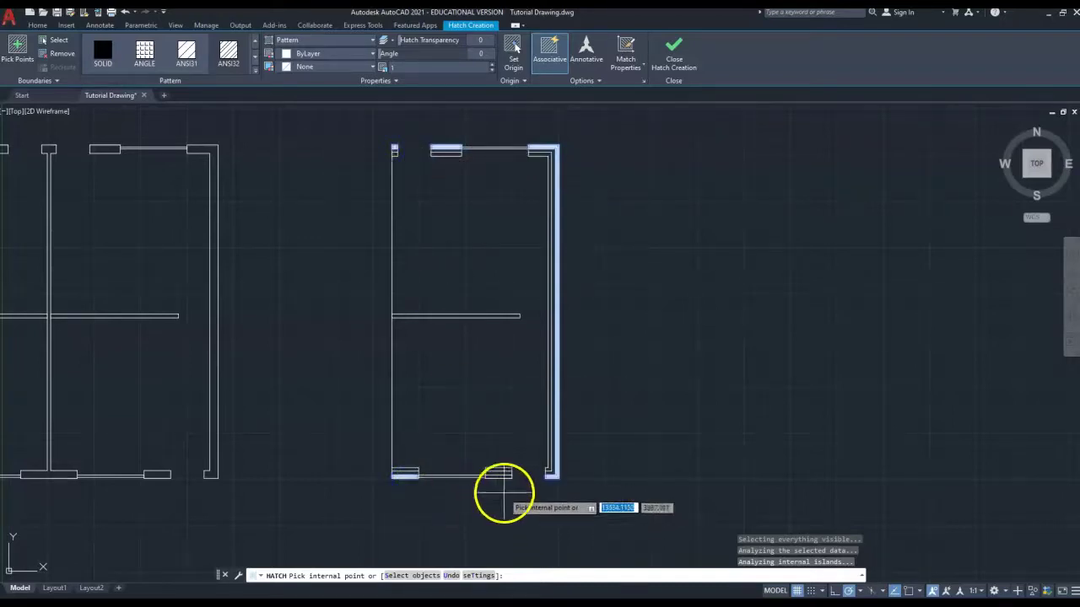
click(499, 473)
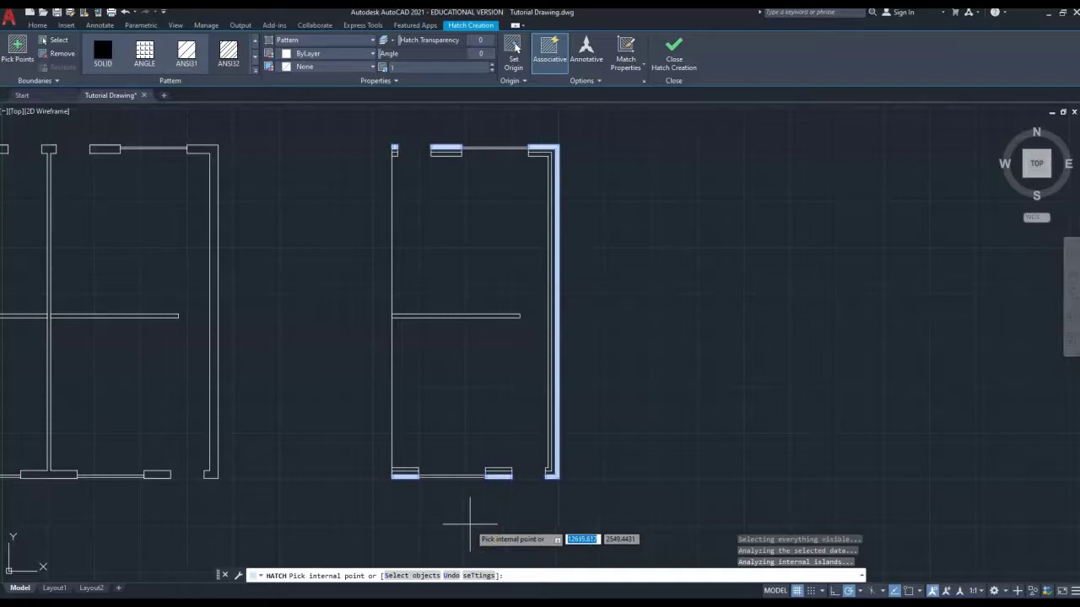
key(Escape)
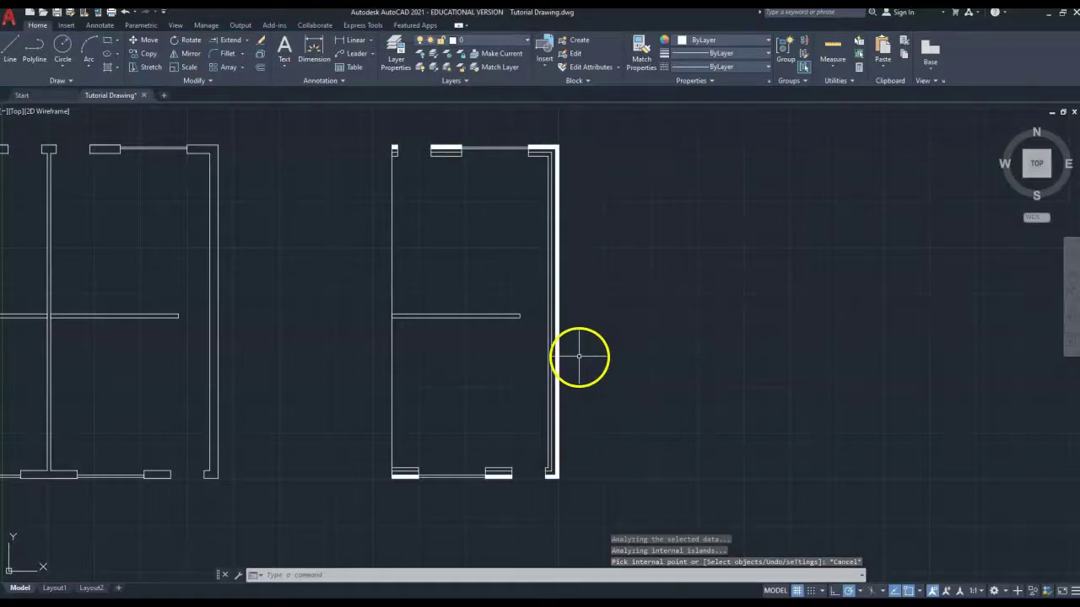
Step: Edit the outer wall leaf's hatch, keeping the ANSI32 pattern and setting its scale to 7.5
scroll(552, 346, up, 2)
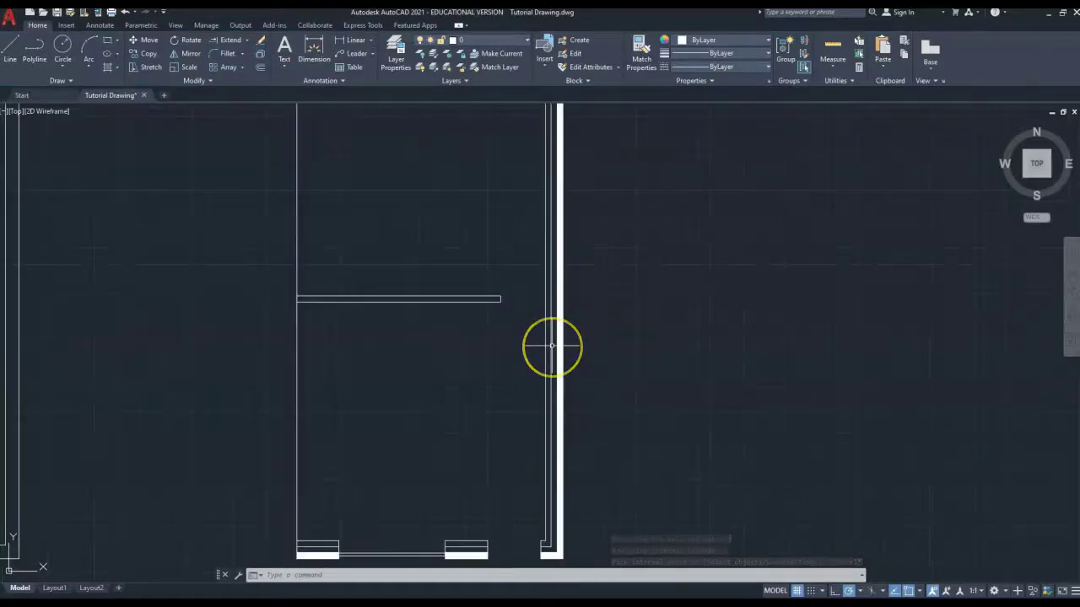
scroll(552, 346, up, 2)
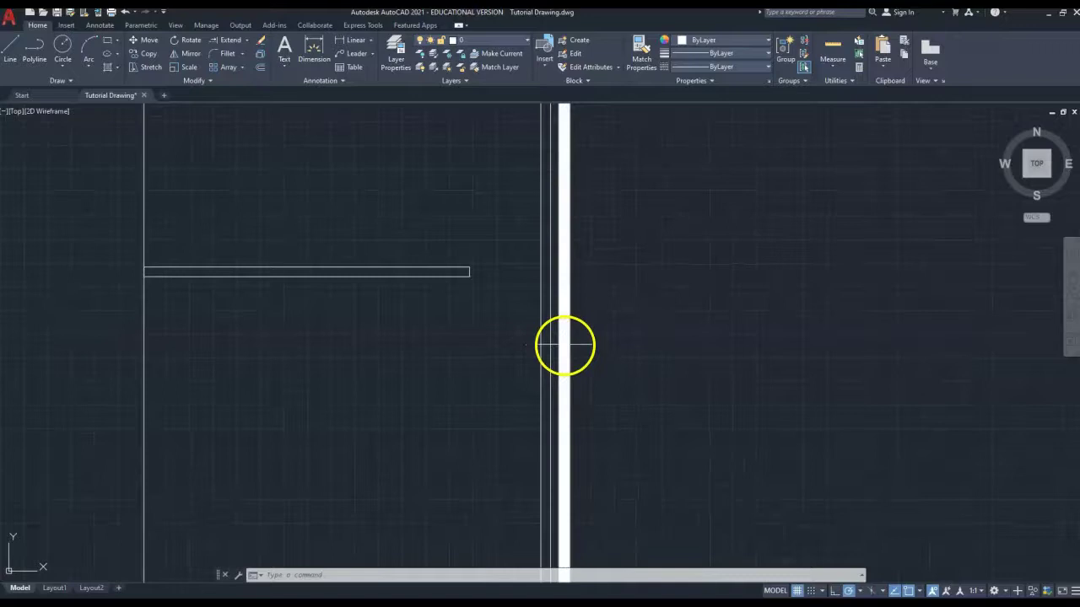
scroll(565, 346, down, 2)
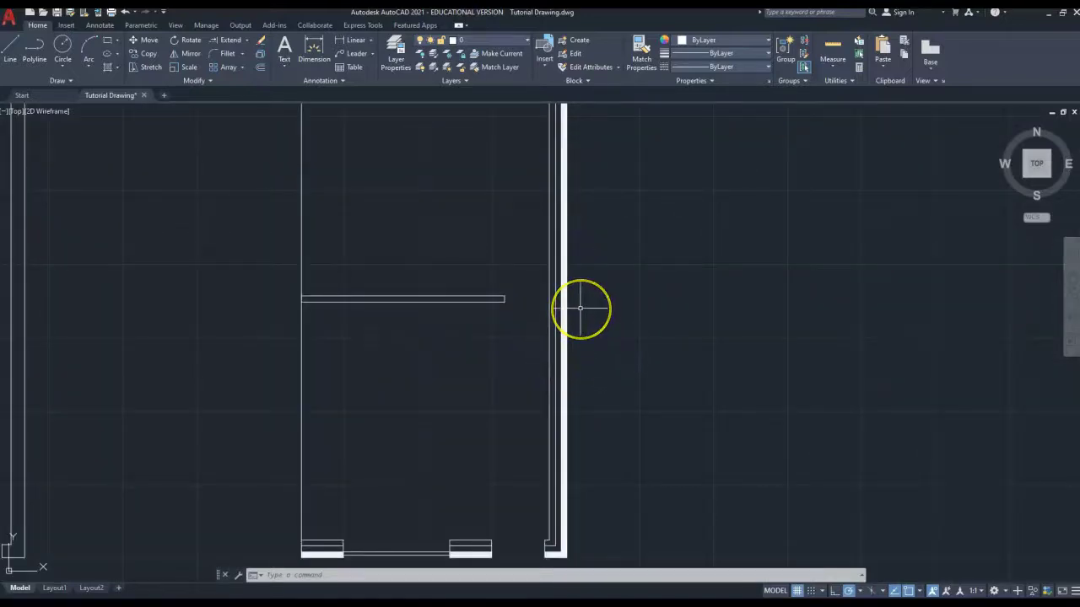
scroll(581, 308, up, 2)
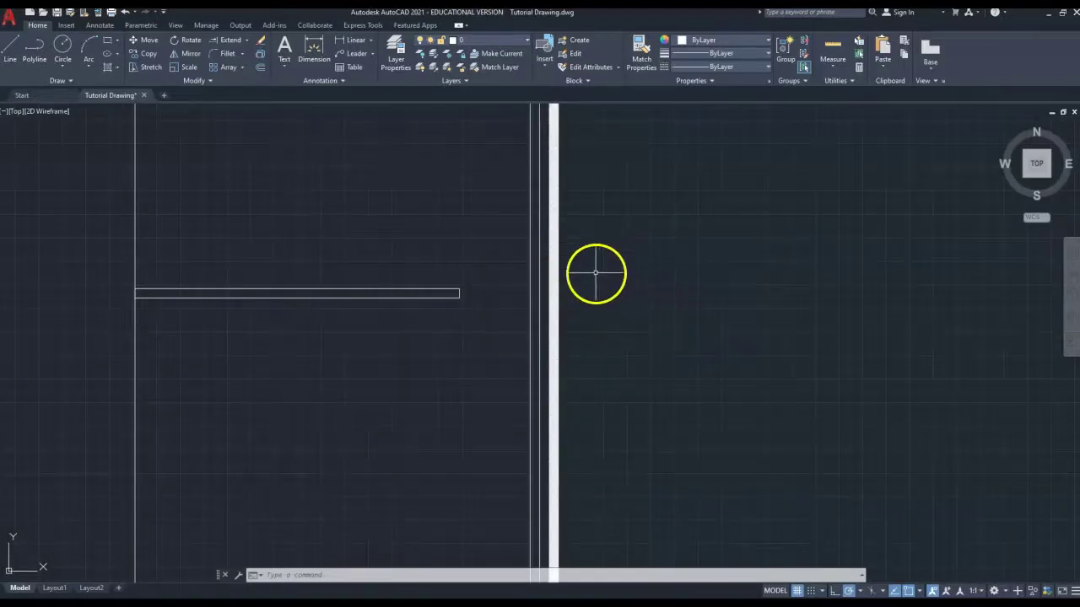
click(553, 310)
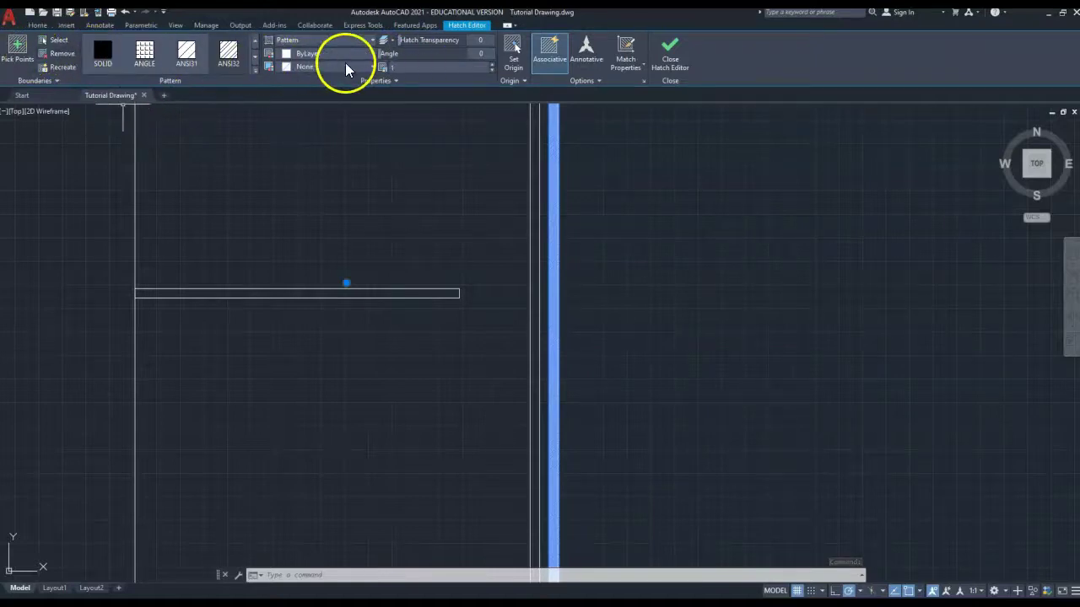
click(218, 61)
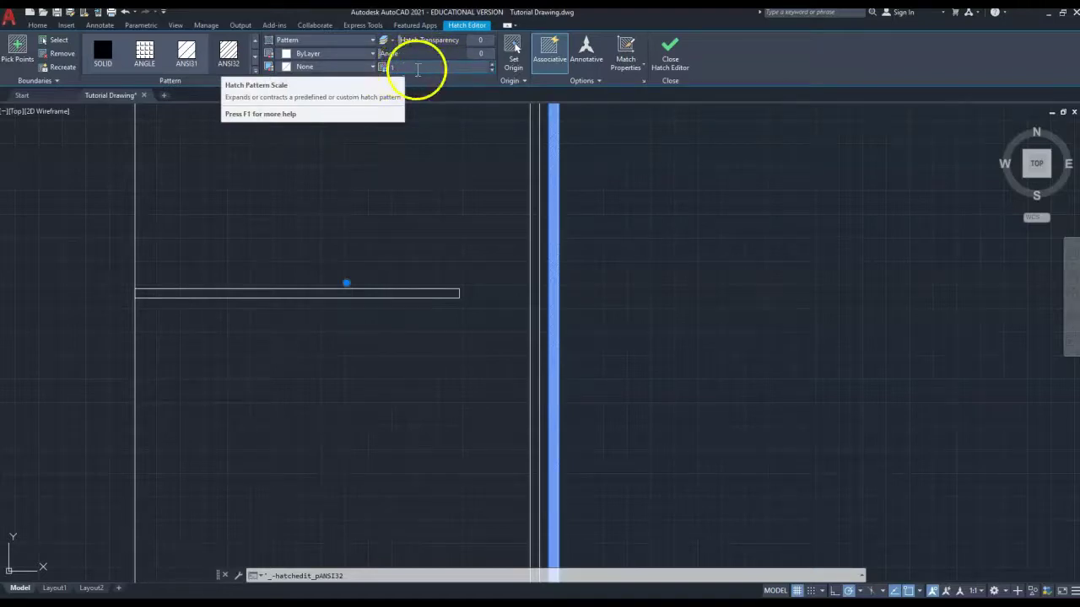
click(493, 65)
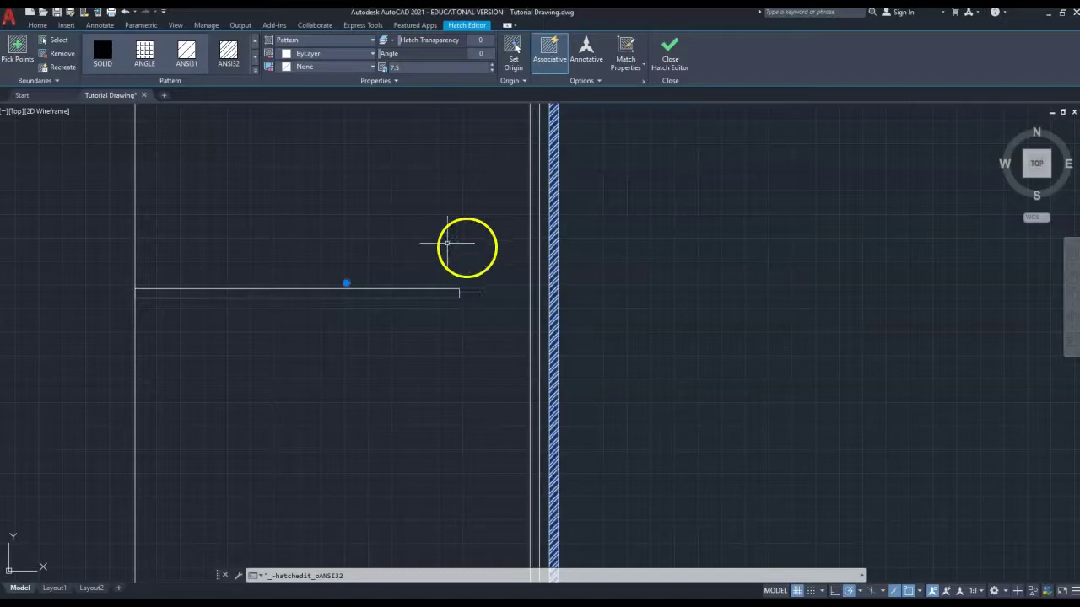
key(Escape)
Step: Try larger scales on the outer wall leaf's hatch and settle on a hatch scale of 9.3
scroll(556, 257, up, 9)
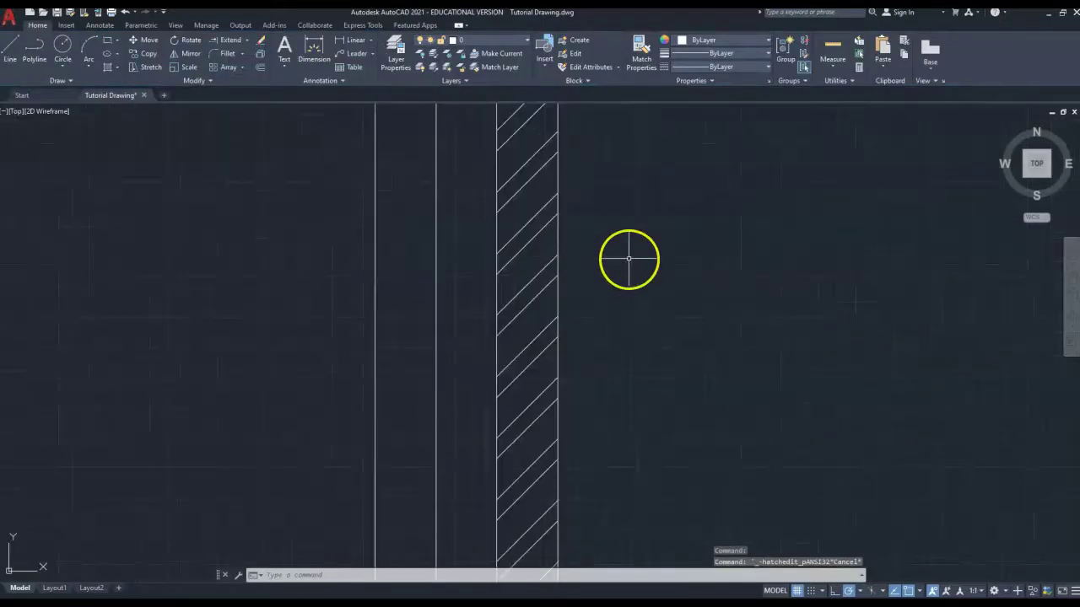
scroll(629, 258, down, 6)
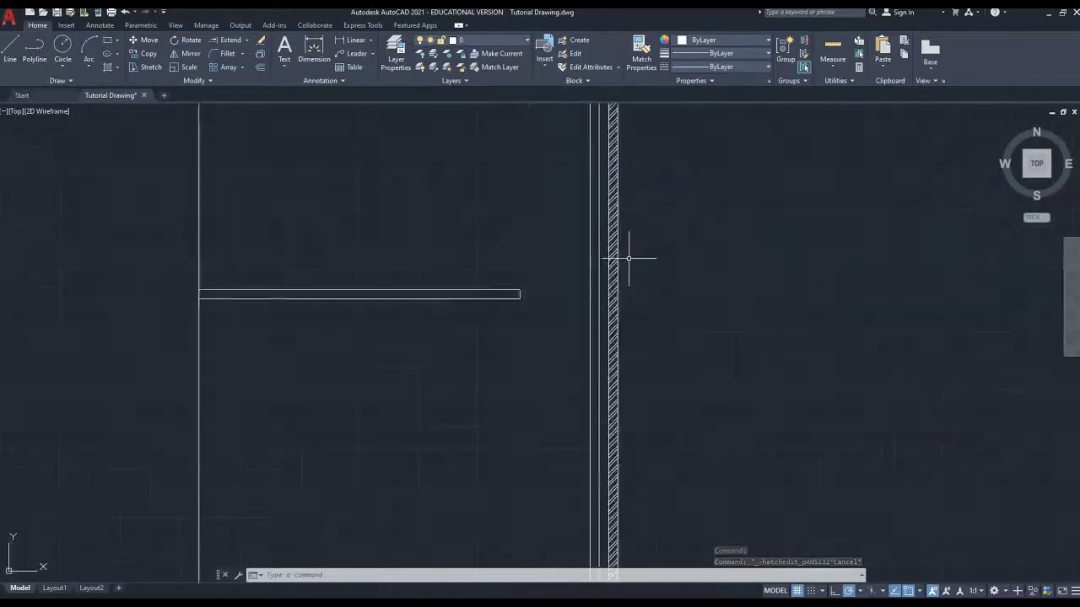
click(661, 261)
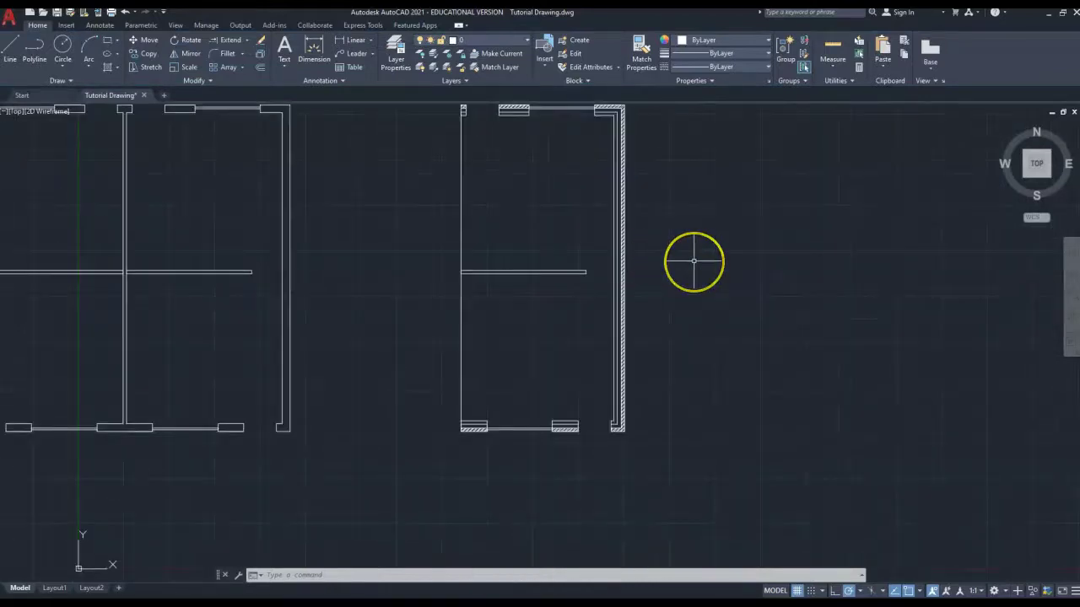
scroll(693, 261, up, 4)
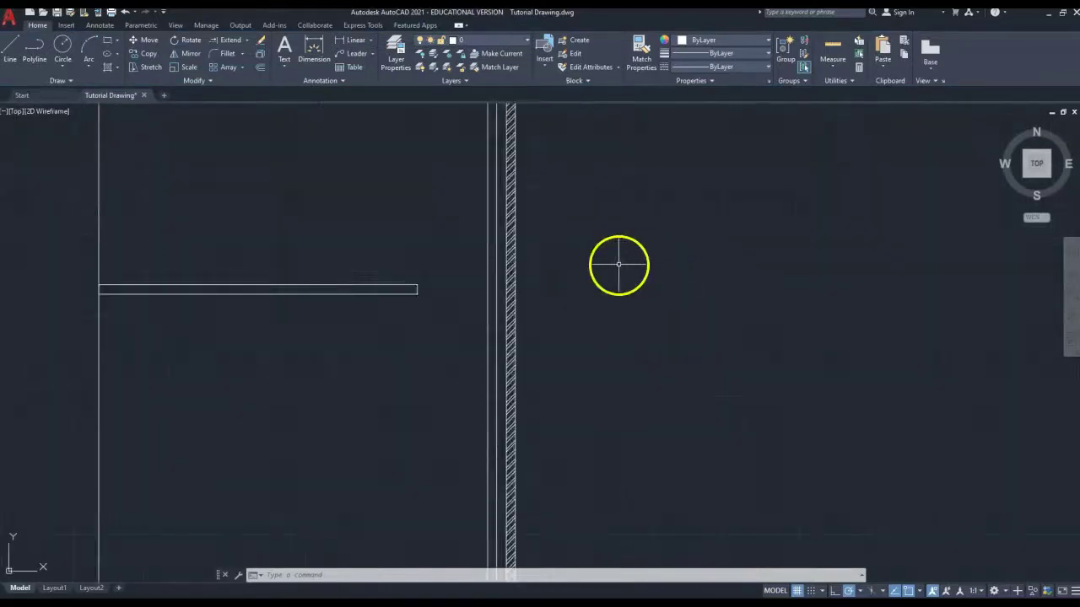
click(509, 243)
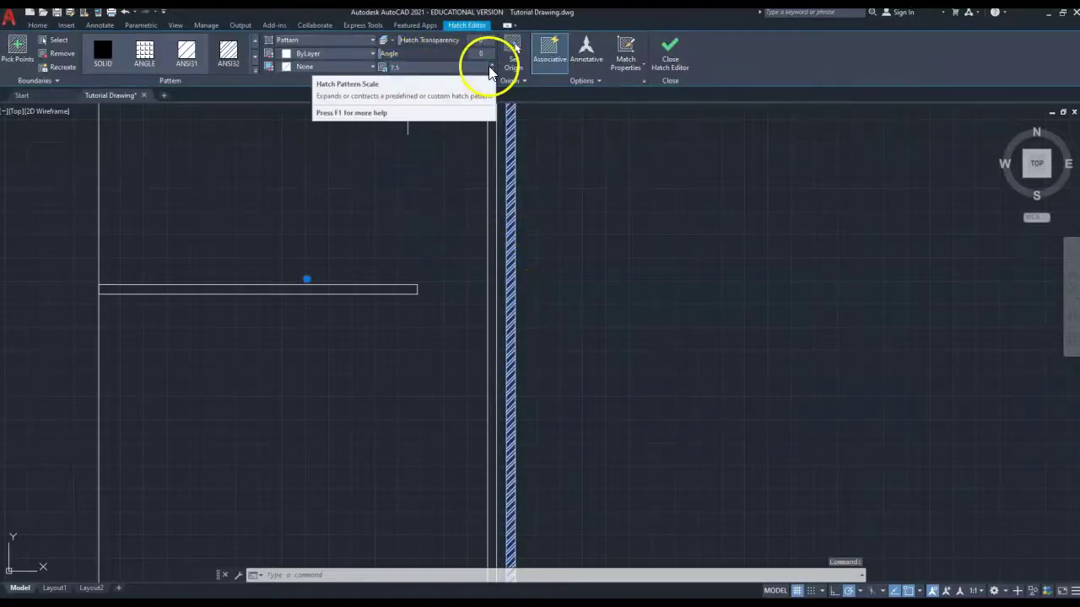
click(492, 65)
click(492, 65)
click(491, 65)
click(492, 65)
click(492, 65)
click(493, 67)
click(493, 67)
click(493, 67)
click(493, 67)
click(493, 67)
click(492, 67)
click(493, 66)
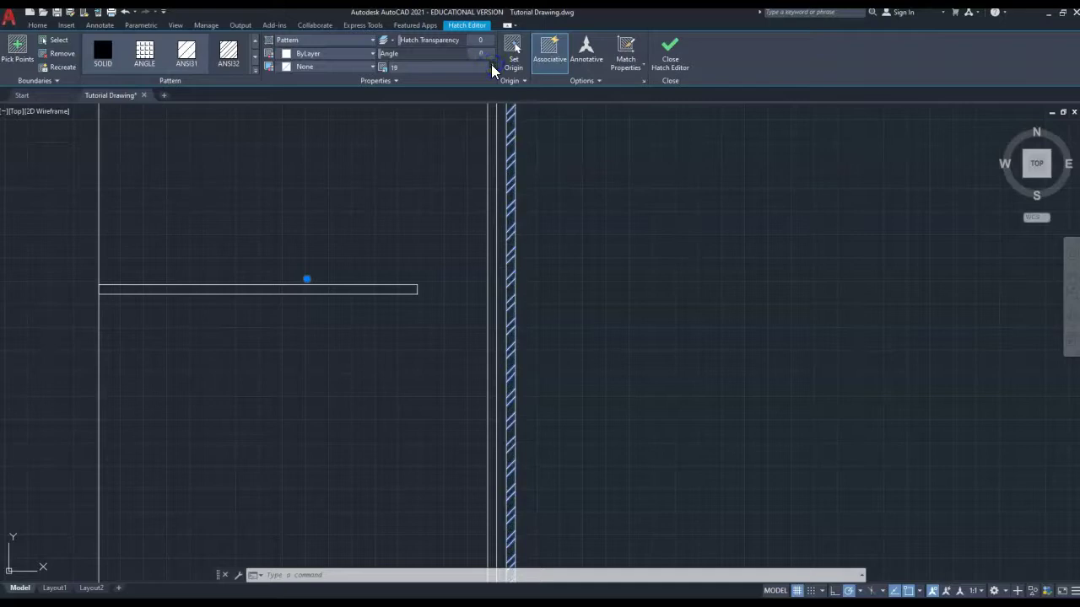
click(491, 65)
click(491, 65)
click(491, 65)
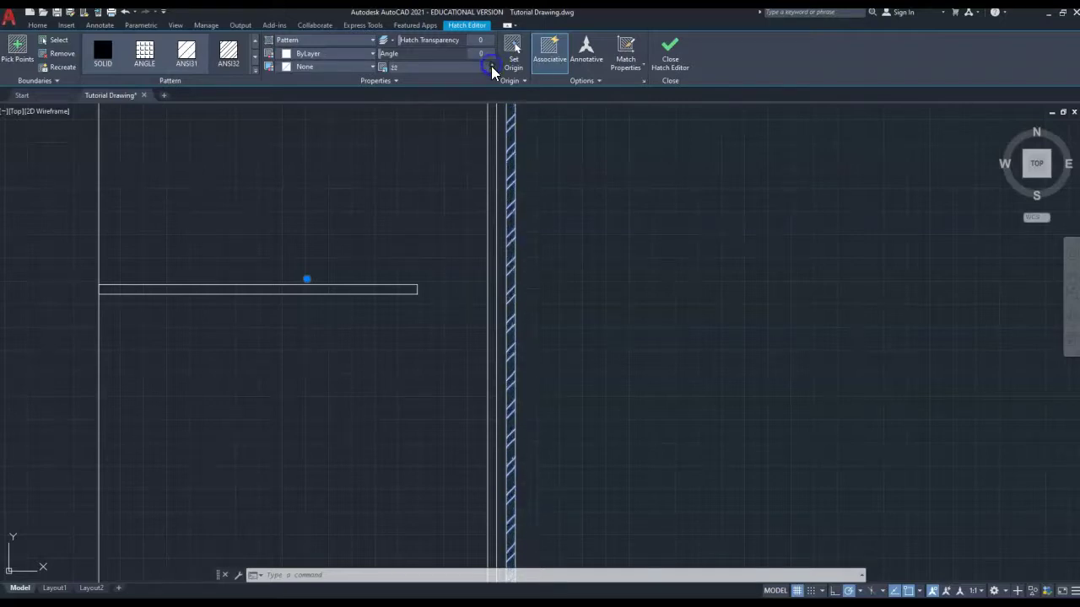
click(492, 71)
click(492, 71)
click(492, 70)
click(493, 70)
click(492, 71)
click(492, 66)
click(492, 65)
click(492, 65)
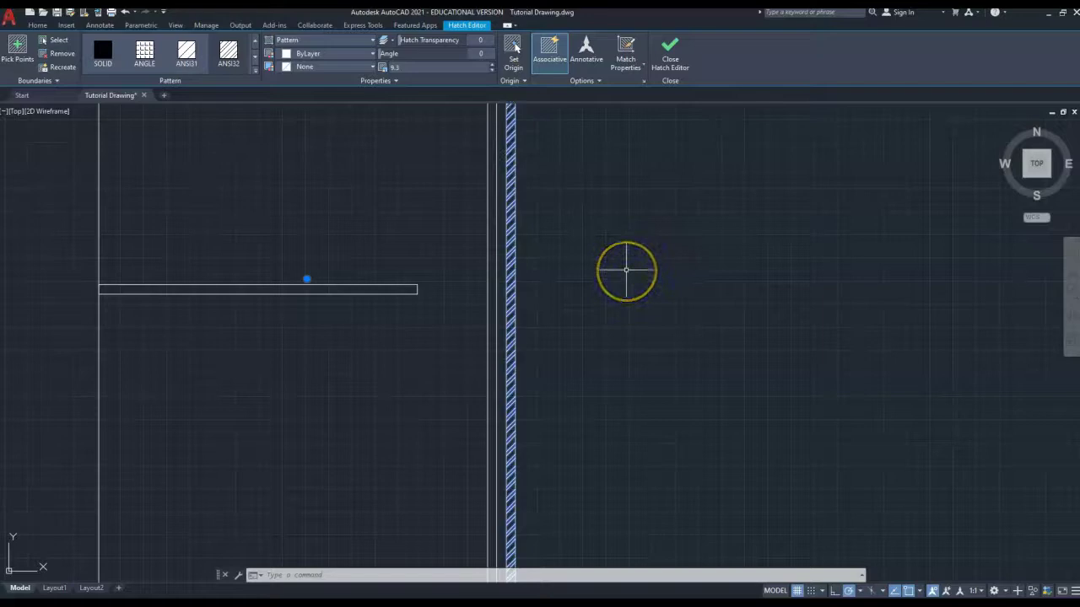
key(Escape)
scroll(626, 270, down, 4)
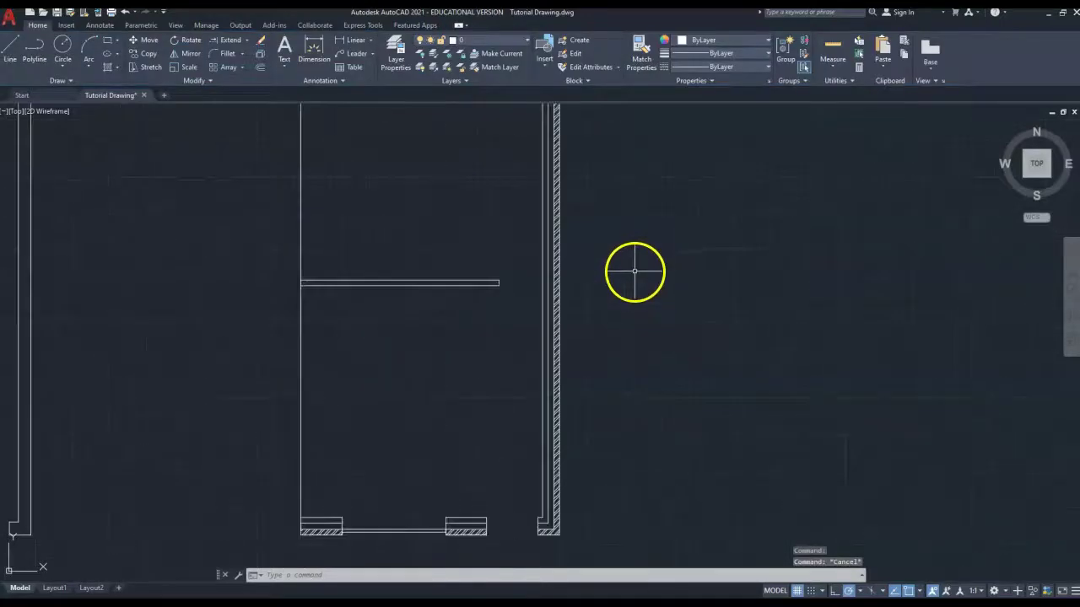
Step: Start an ANSI31 hatch and pick internal points in every inner leaf segment of the right-hand plan's exterior walls
scroll(634, 271, down, 2)
scroll(634, 272, up, 2)
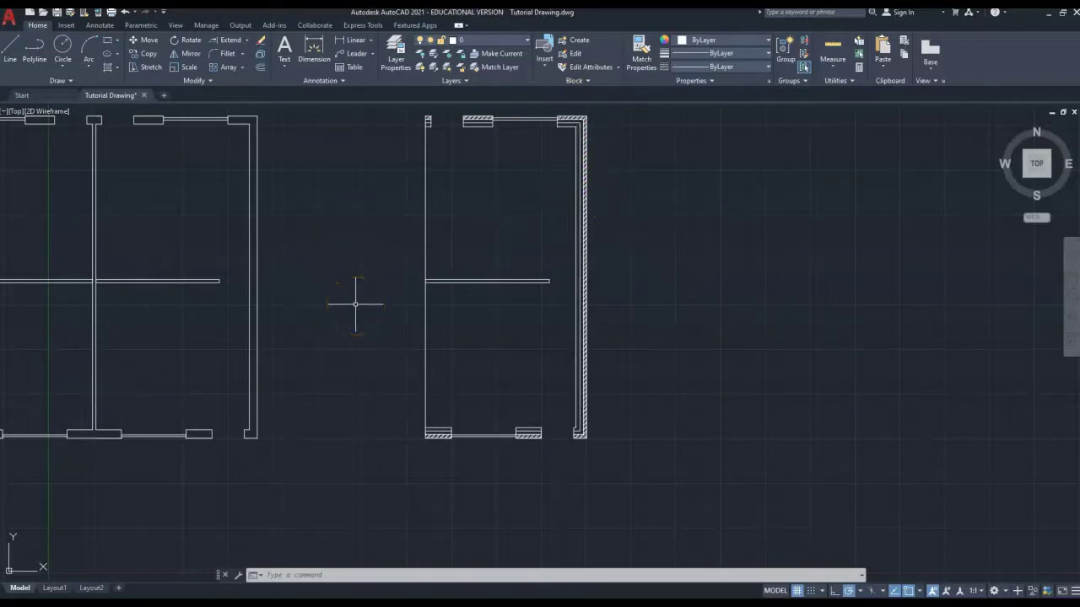
click(108, 67)
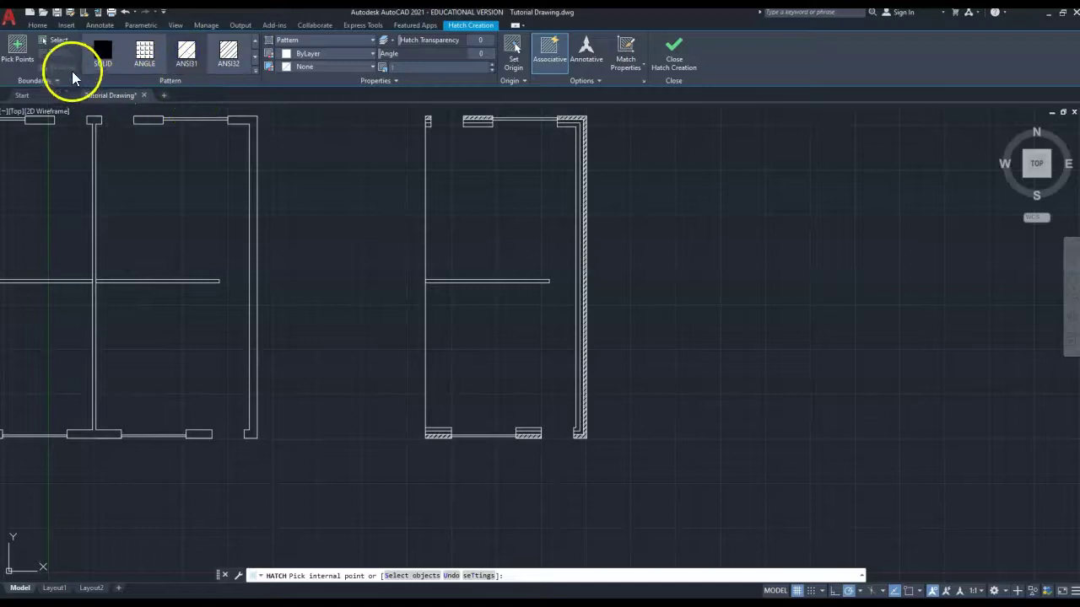
click(19, 47)
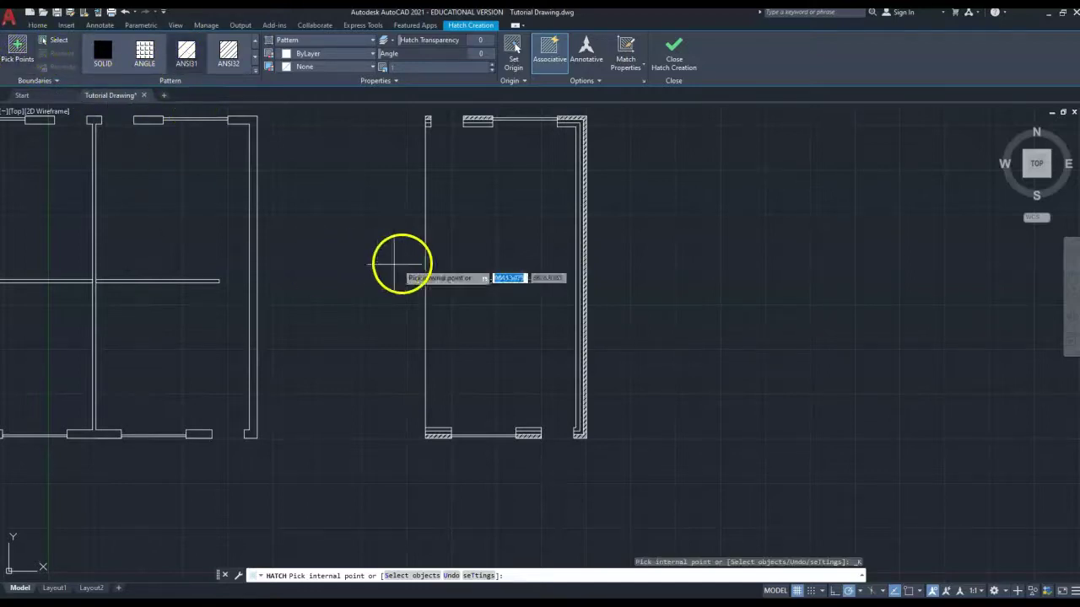
click(478, 124)
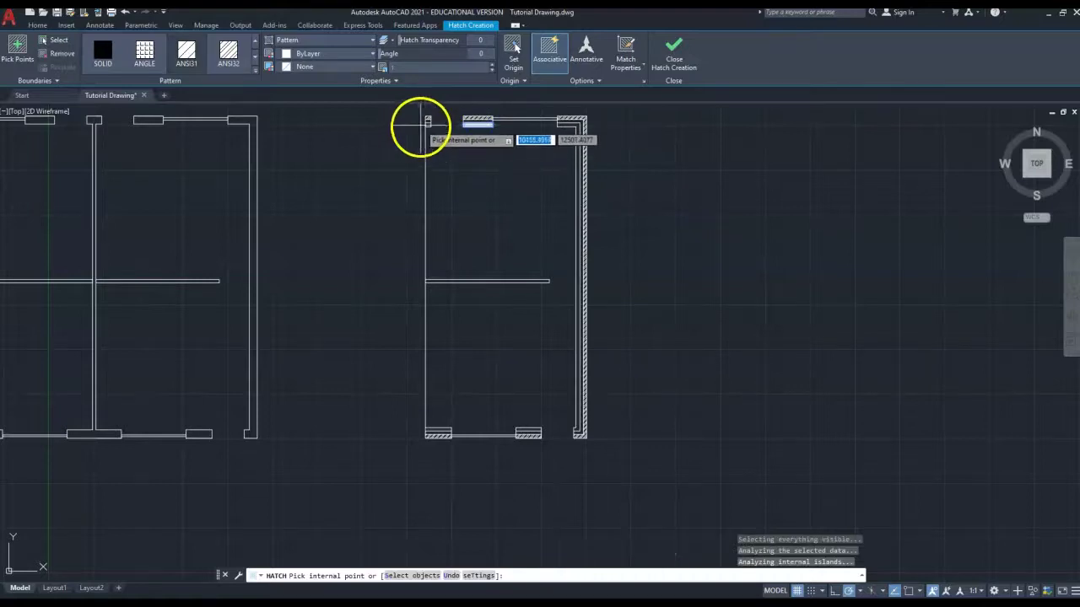
click(428, 123)
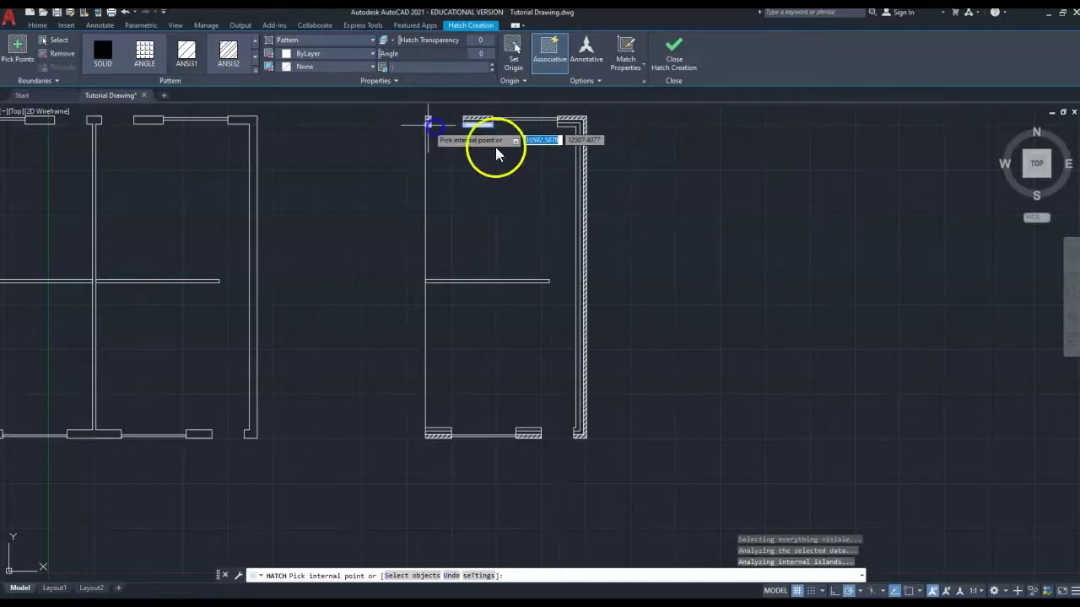
click(577, 128)
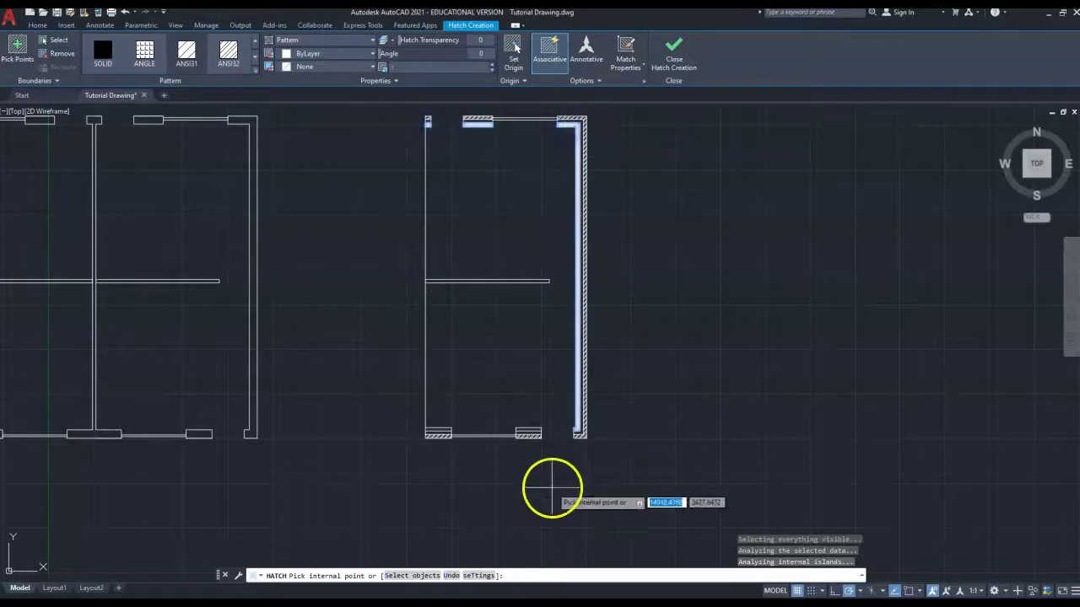
click(529, 433)
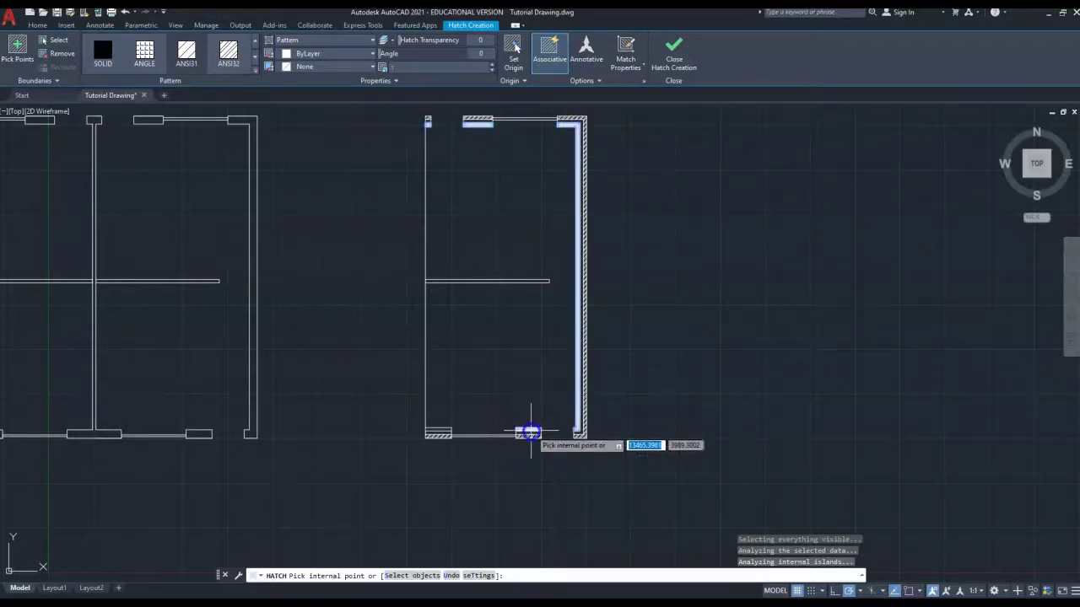
click(437, 433)
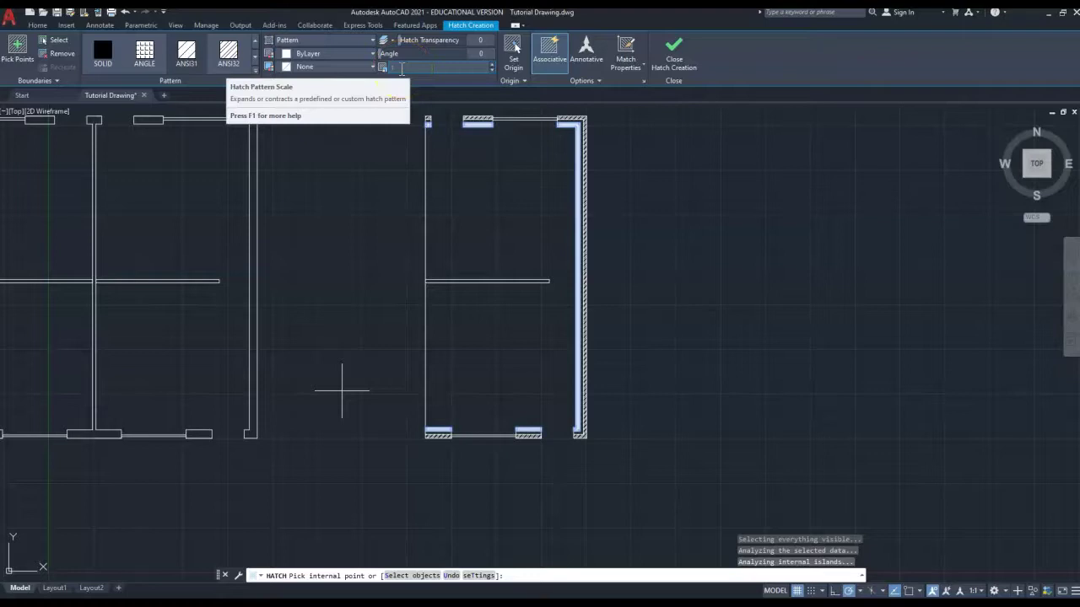
Step: Raise the inner leaf's hatch scale to 37 and finish the hatch
click(491, 65)
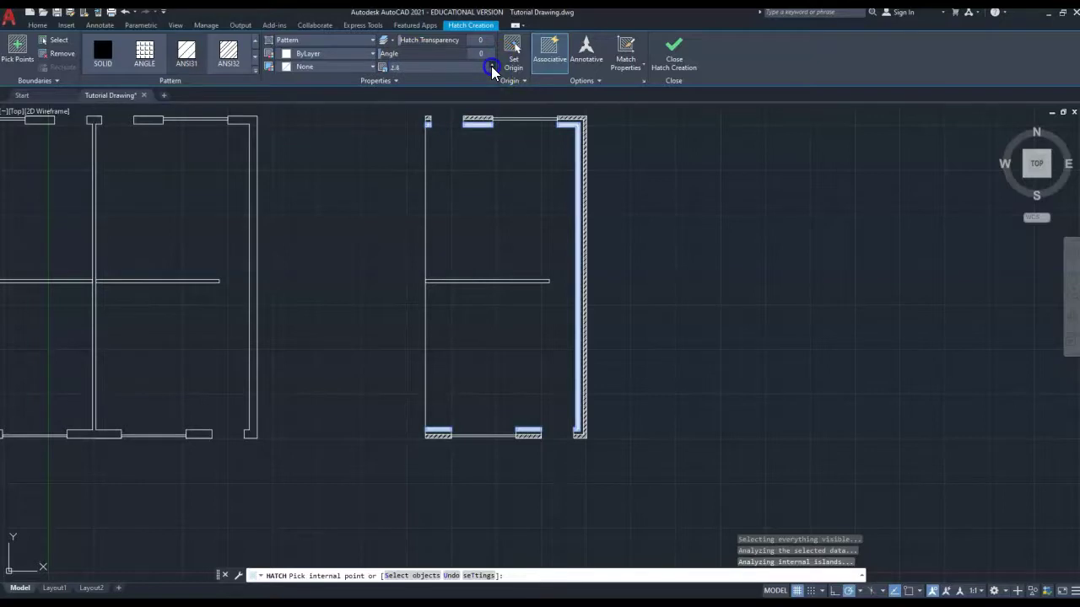
click(491, 65)
click(492, 65)
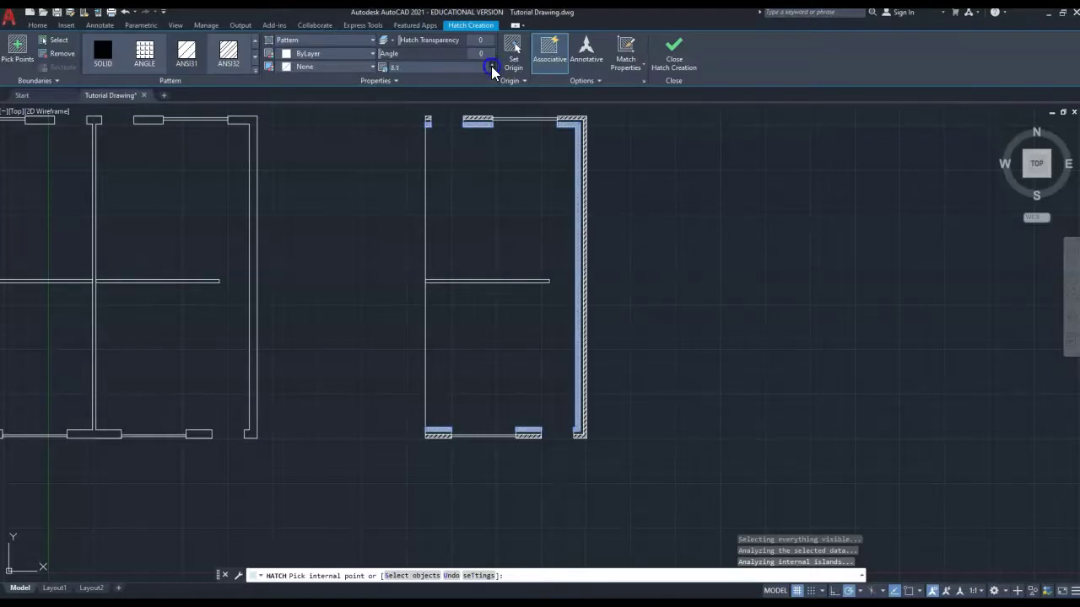
click(491, 65)
scroll(516, 181, up, 5)
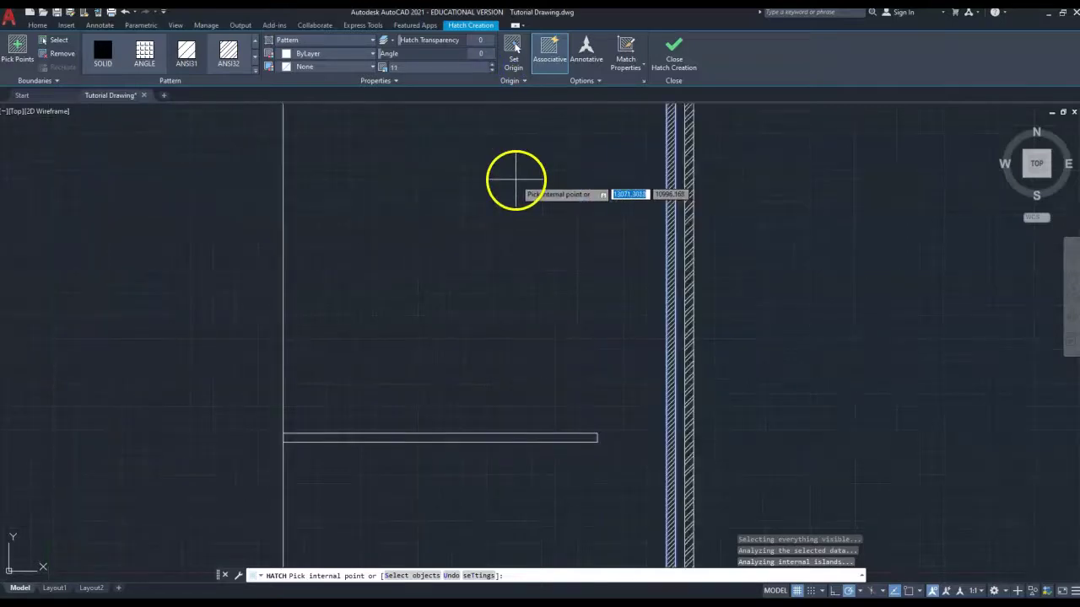
scroll(611, 207, up, 1)
scroll(847, 245, up, 1)
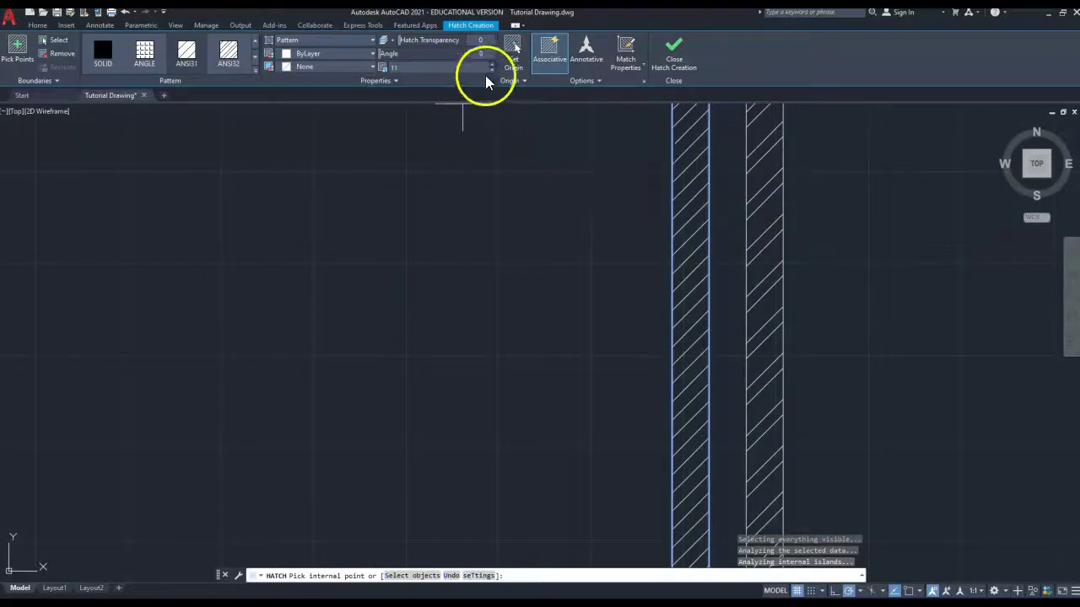
click(492, 65)
click(492, 65)
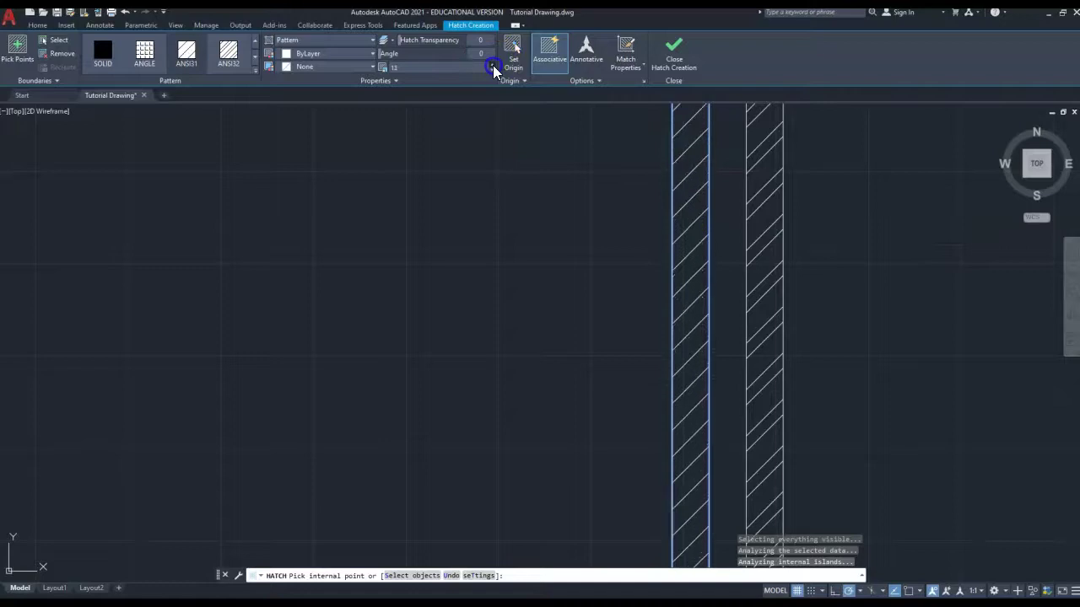
click(493, 65)
click(492, 65)
click(493, 65)
click(492, 65)
click(493, 64)
click(492, 65)
click(492, 65)
click(493, 65)
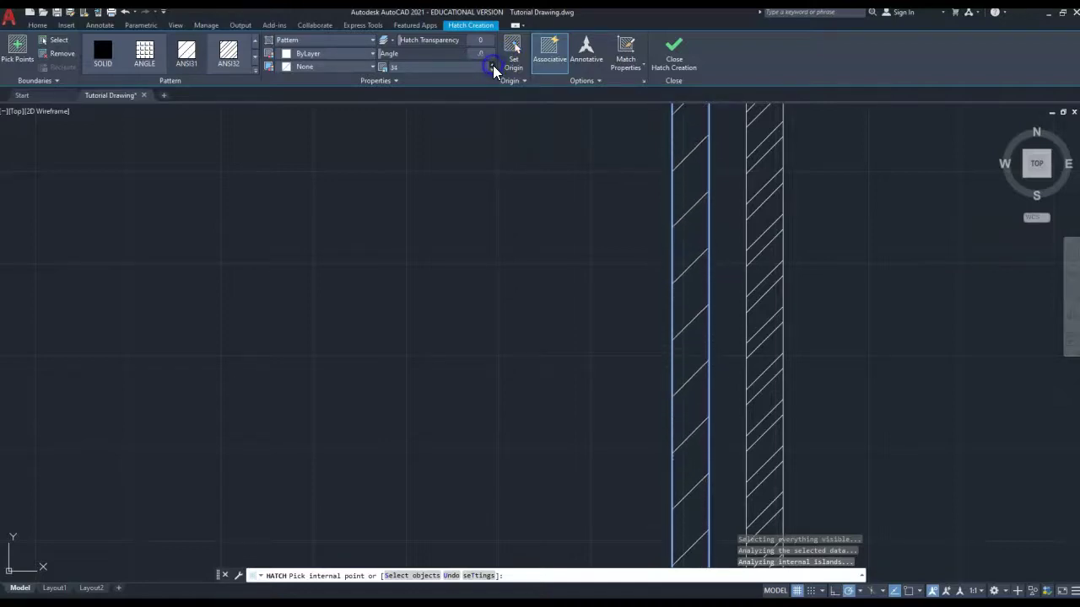
click(493, 65)
click(493, 65)
click(493, 65)
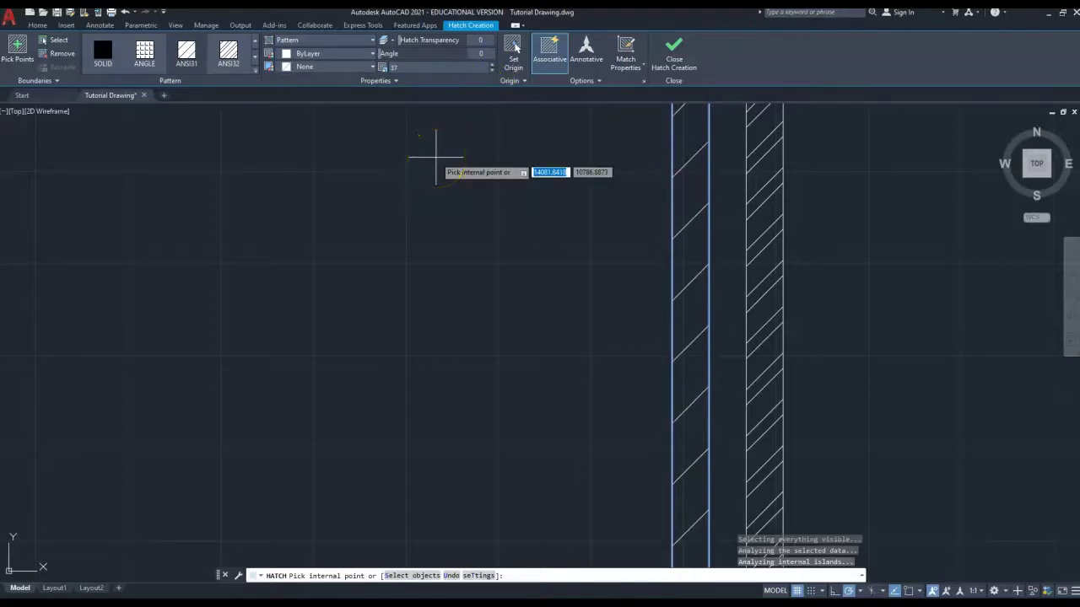
key(Escape)
scroll(527, 211, down, 8)
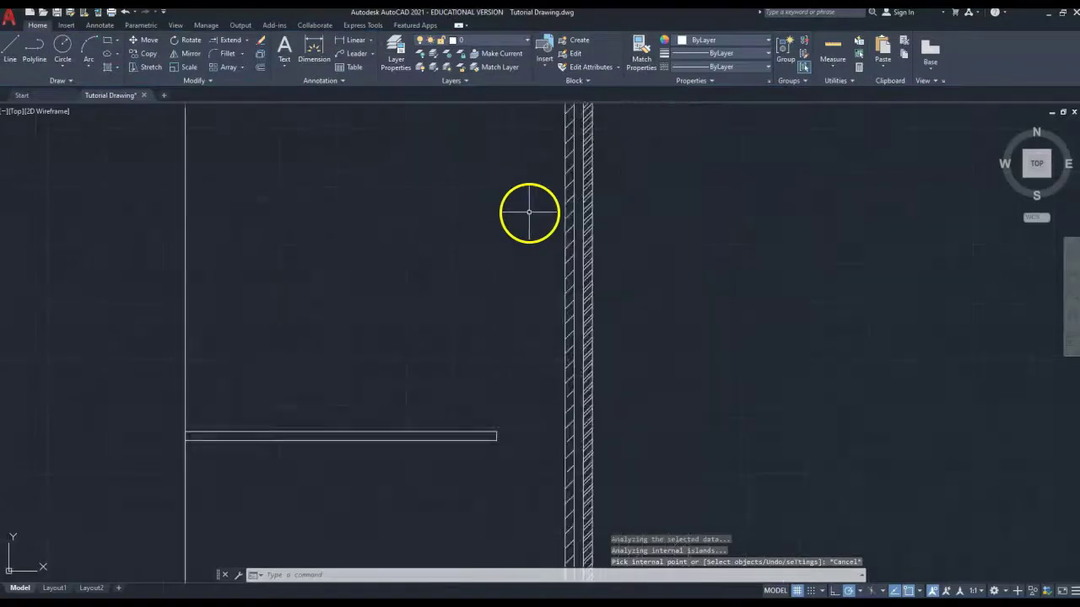
scroll(528, 212, down, 2)
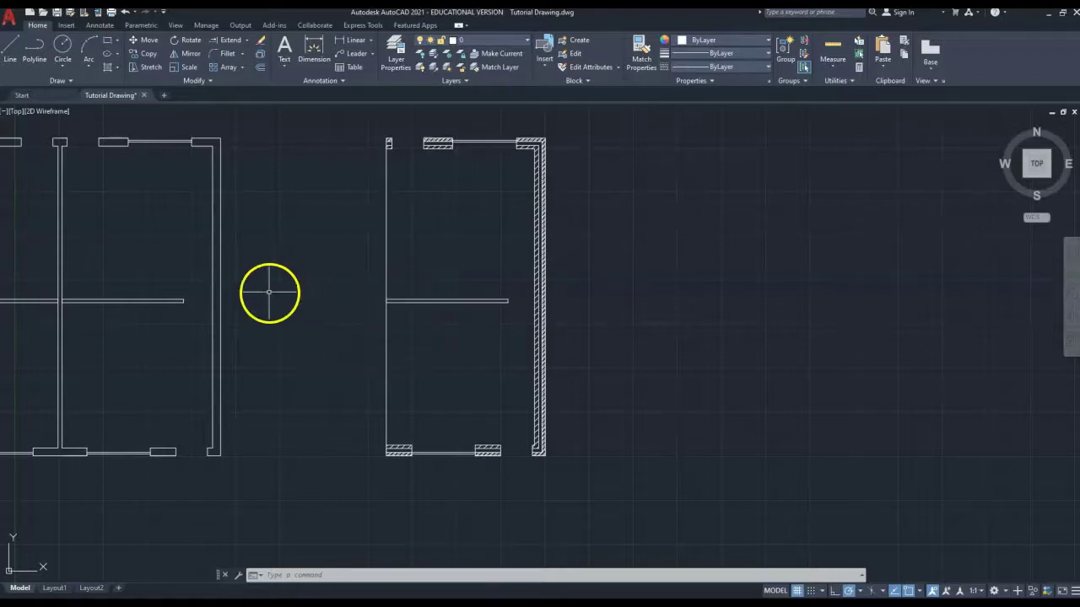
Step: Hatch the horizontal internal partition wall of the right-hand plan with the ANSI31 pattern at scale 37
click(107, 65)
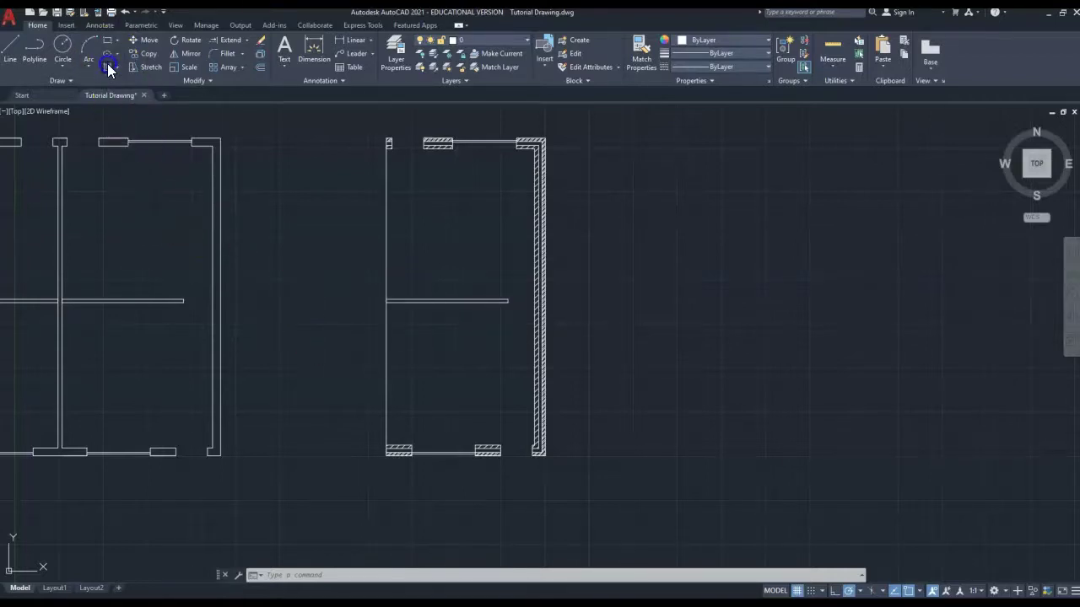
click(185, 54)
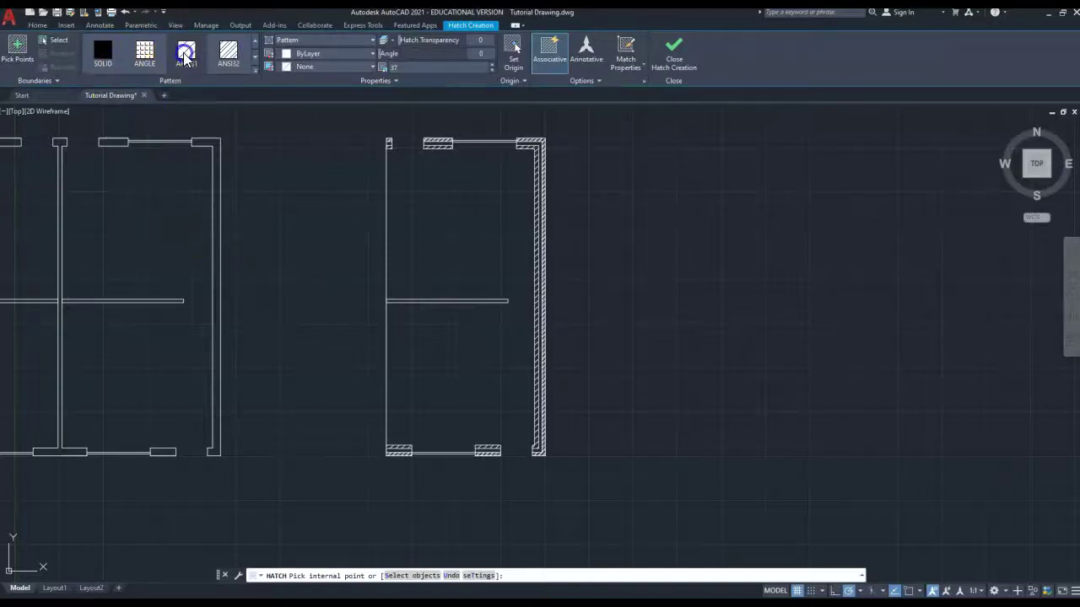
click(30, 46)
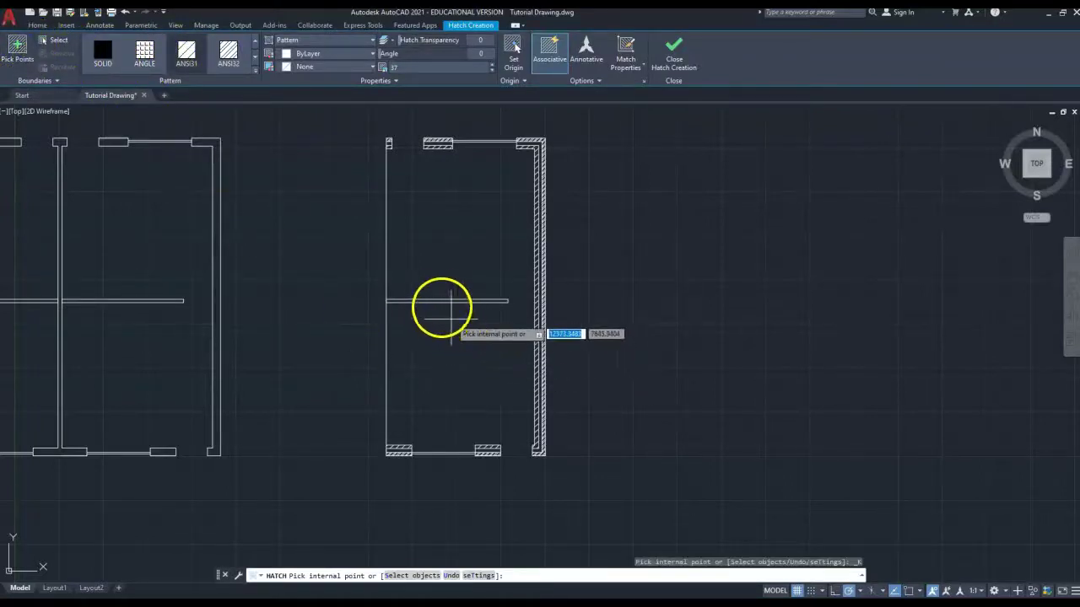
click(435, 300)
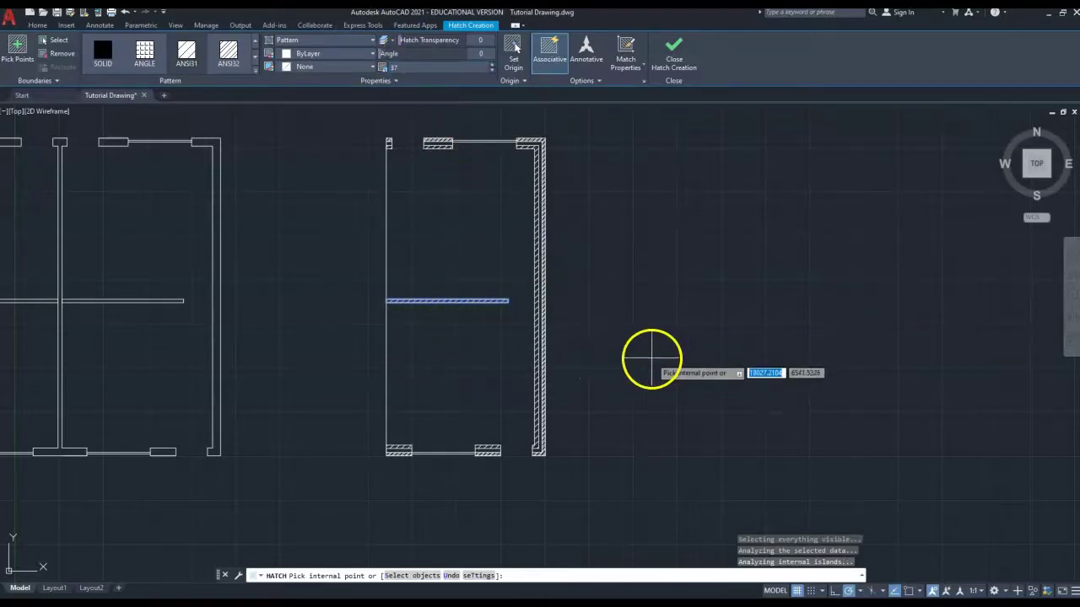
key(Escape)
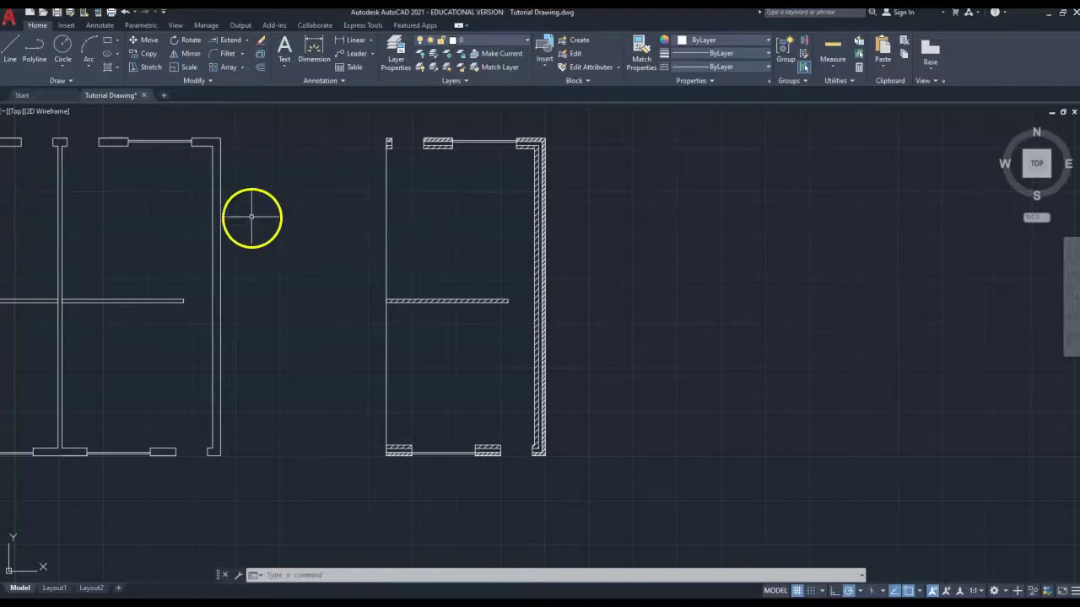
Step: Try to hatch the right exterior wall of the left-hand plan with the ANSI32 pattern at scale 11
scroll(179, 230, down, 1)
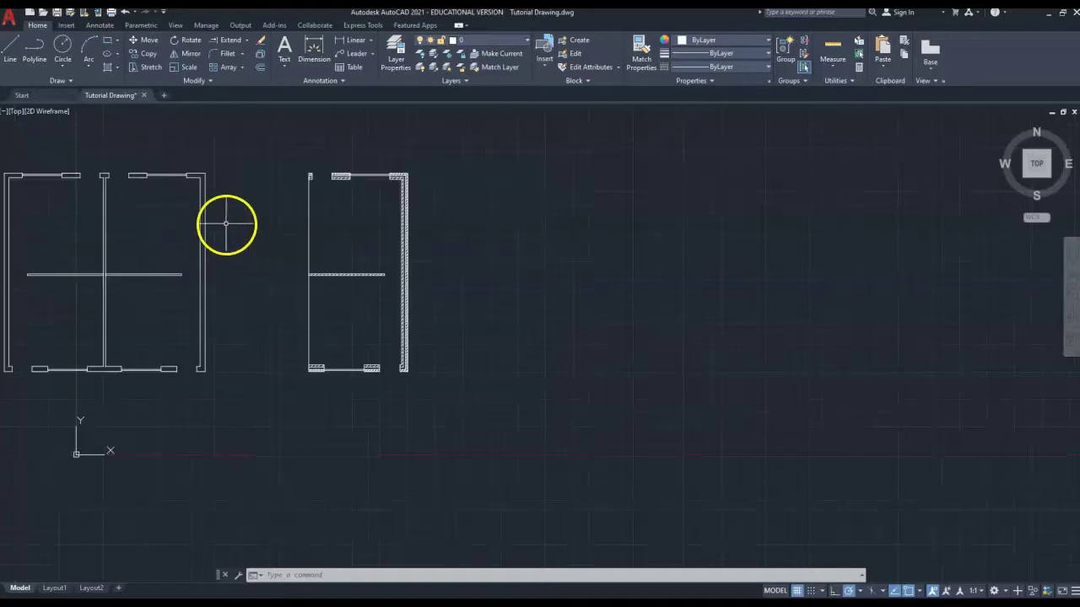
mouse_move(235, 213)
middle_down()
mouse_move(454, 261)
mouse_move(555, 247)
middle_up()
scroll(511, 223, up, 4)
scroll(511, 222, up, 2)
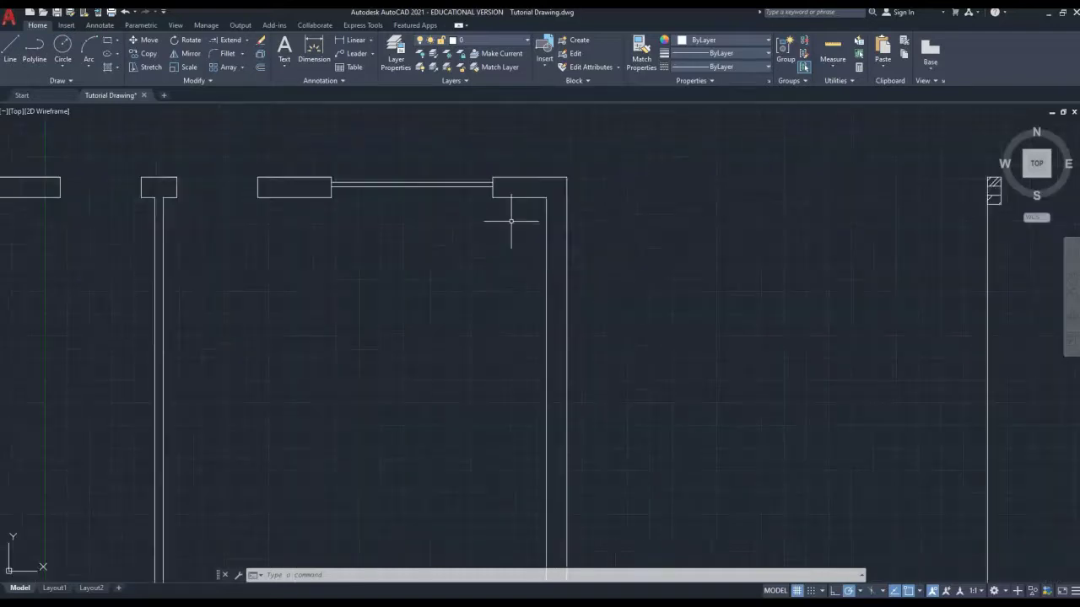
scroll(525, 261, up, 2)
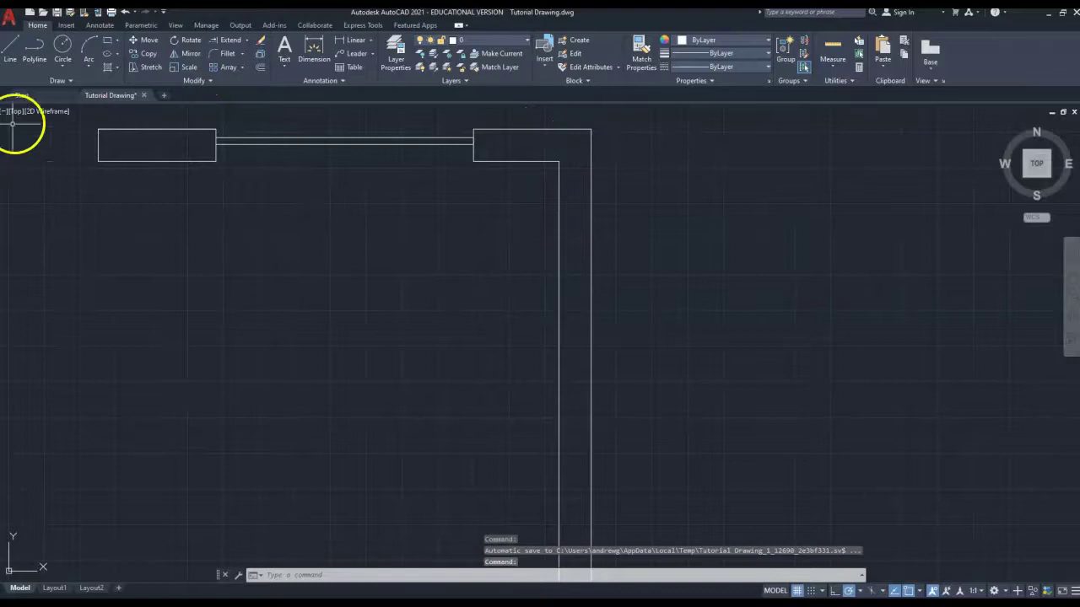
click(106, 67)
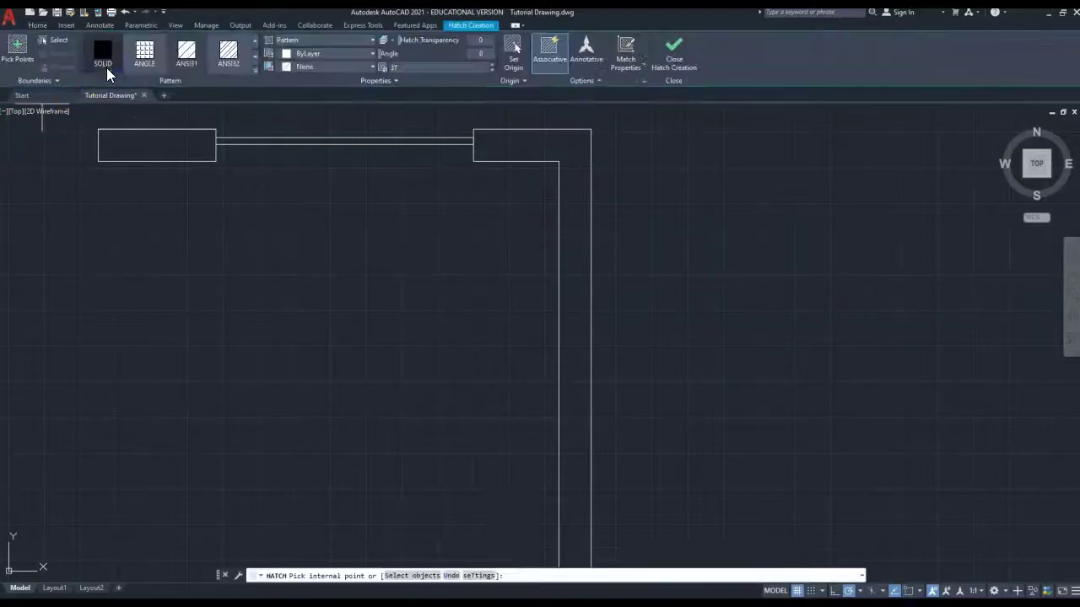
click(218, 64)
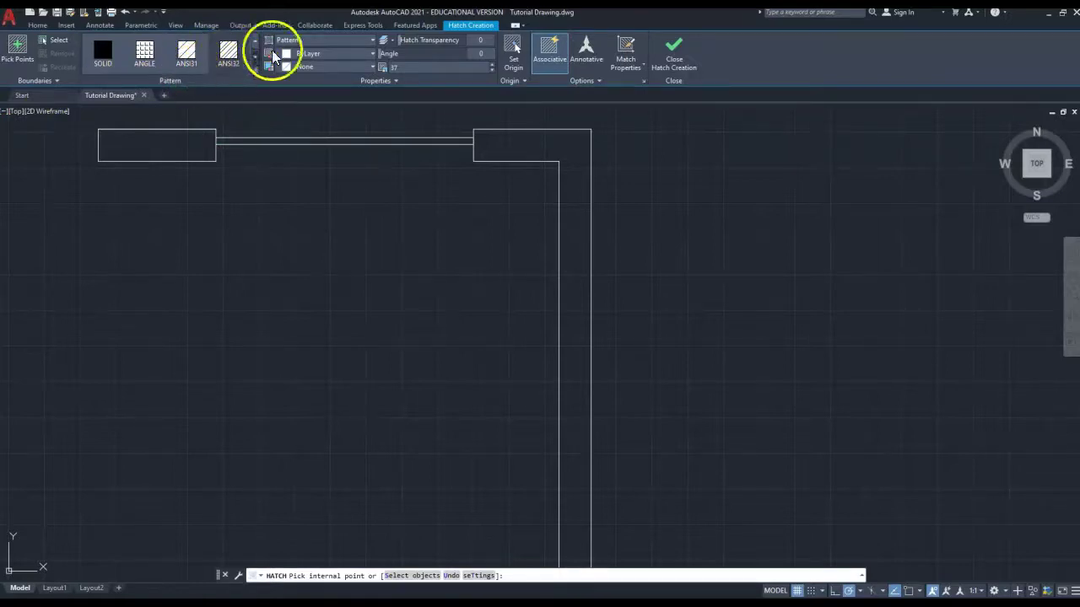
click(493, 67)
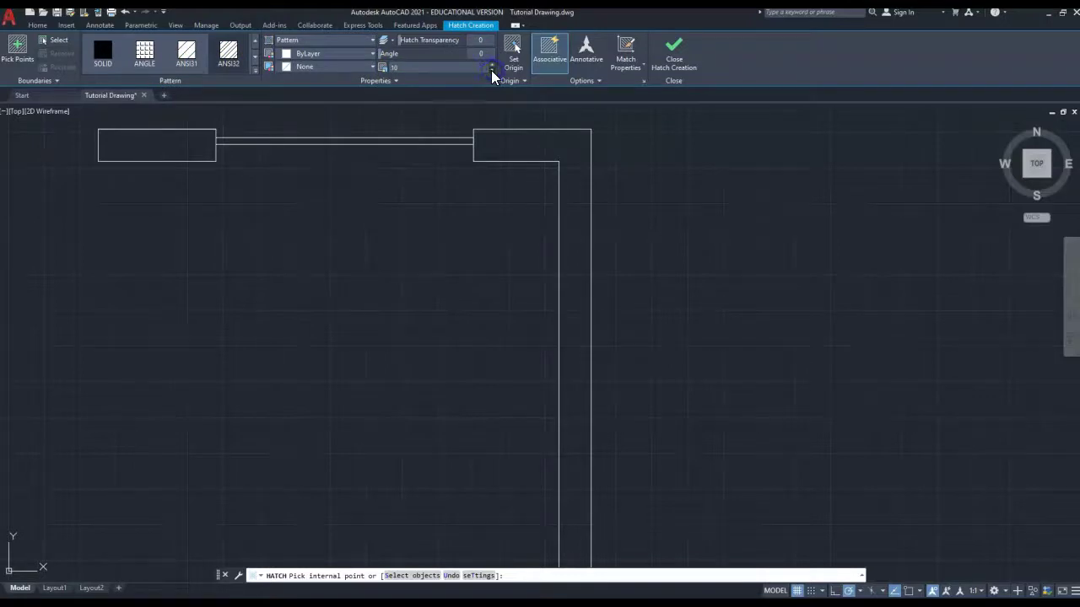
click(18, 49)
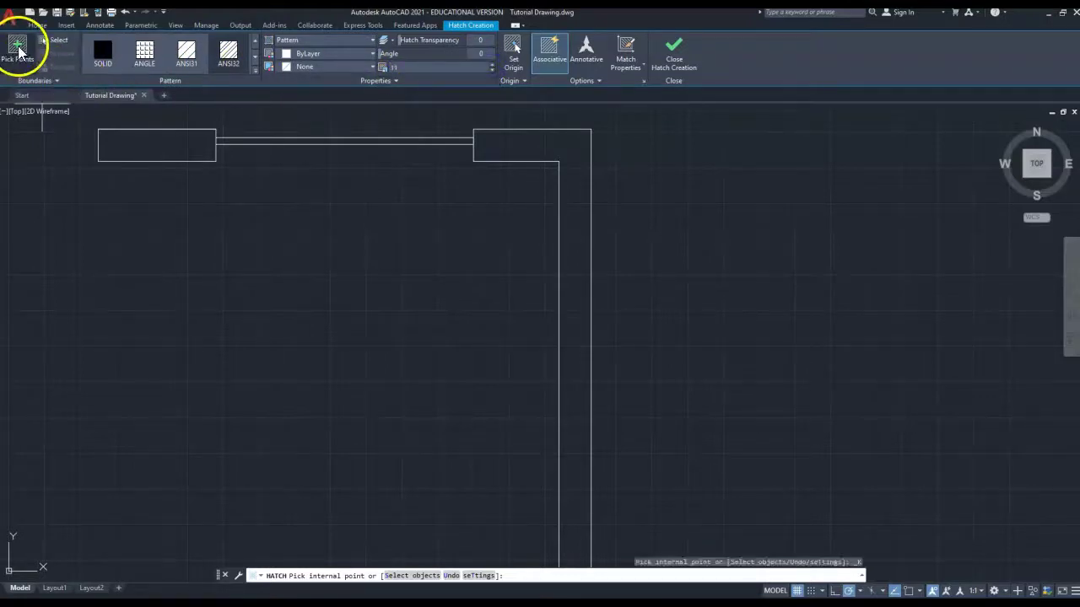
click(525, 154)
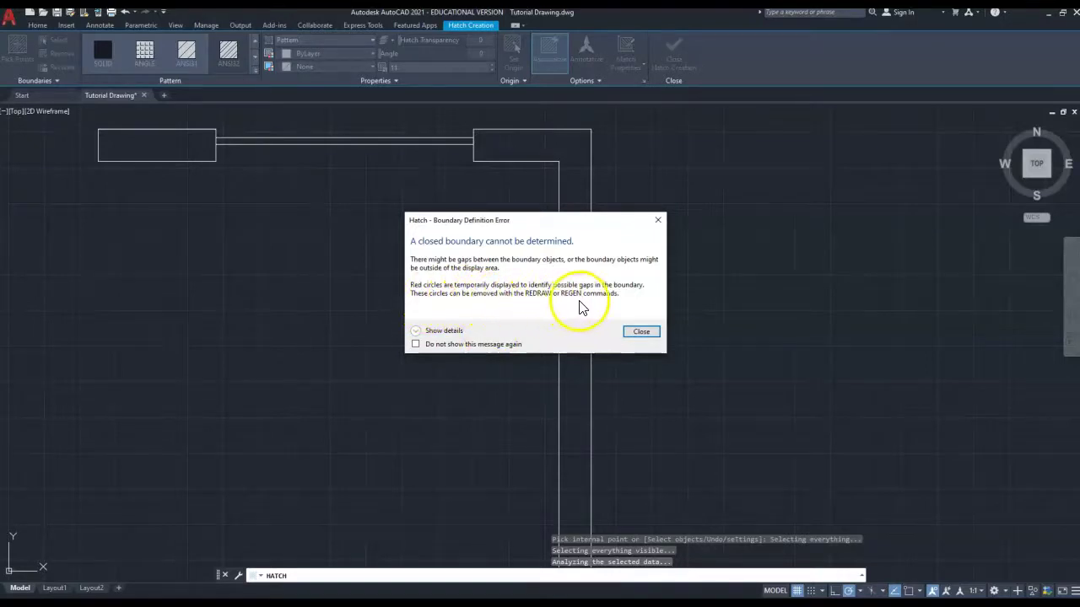
click(638, 333)
Step: Examine the red gap markers on both floor plans for breaks in the hatch boundary, and leave the Hatch command
scroll(695, 406, down, 3)
scroll(695, 407, down, 2)
mouse_move(708, 396)
middle_down()
mouse_move(653, 261)
mouse_move(643, 186)
middle_up()
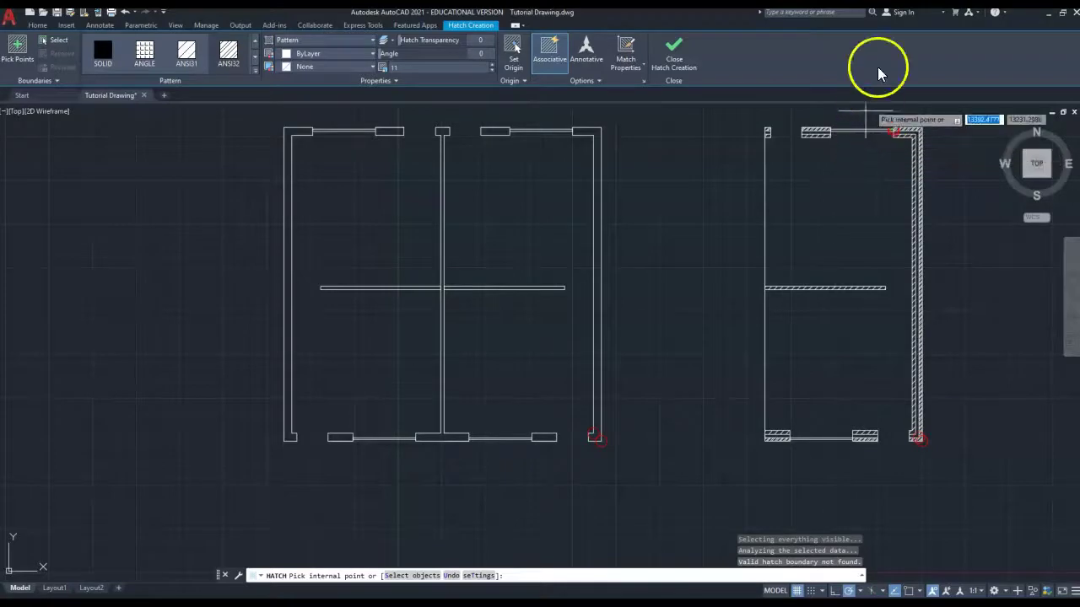
scroll(541, 171, up, 6)
scroll(557, 187, down, 2)
middle_drag(589, 190, 544, 299)
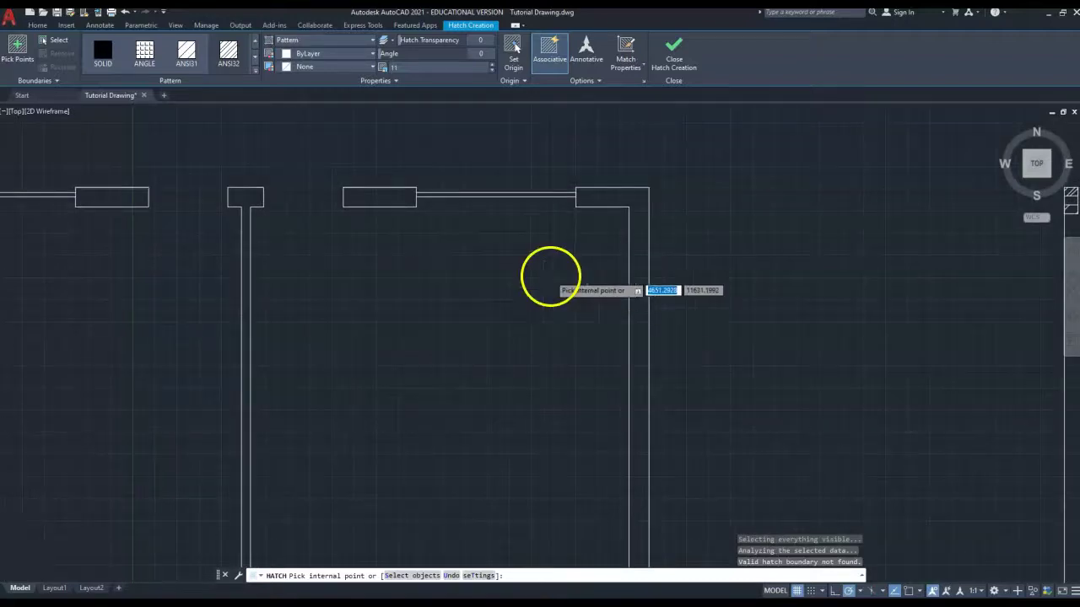
scroll(547, 283, down, 4)
middle_drag(531, 299, 528, 228)
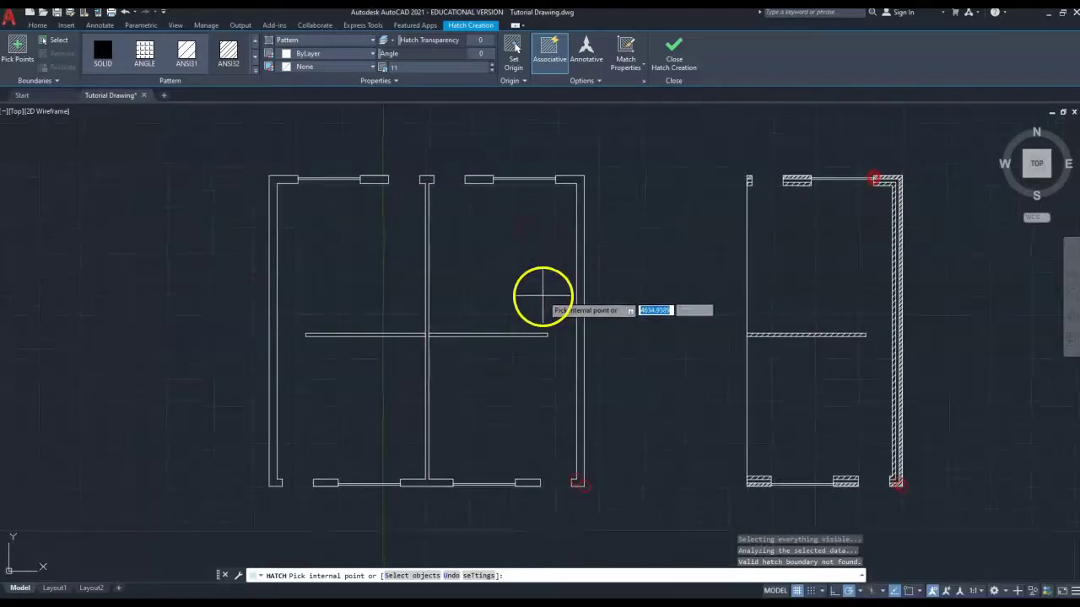
key(Escape)
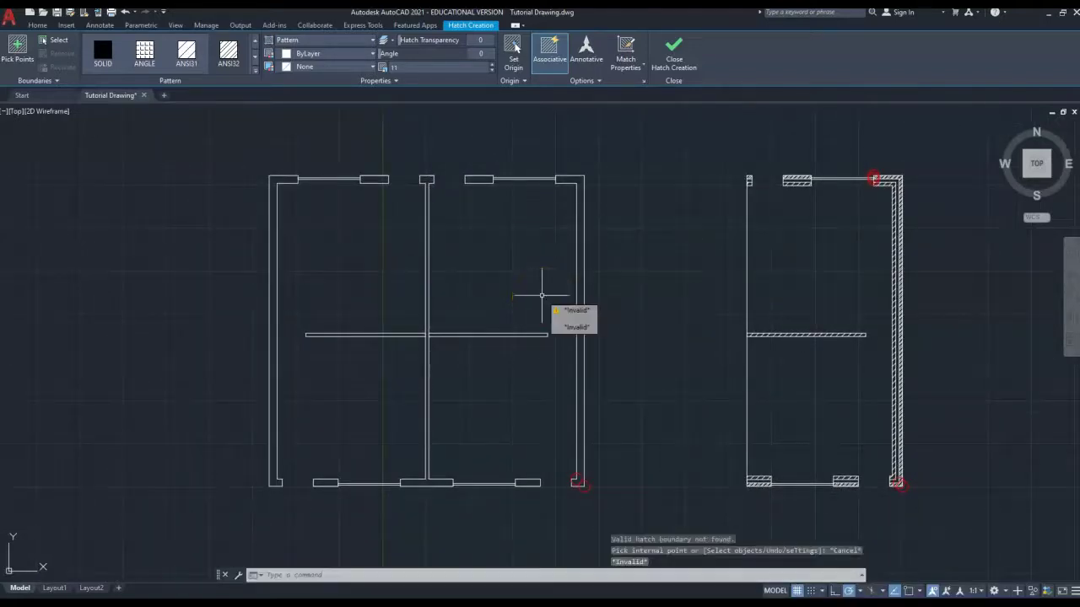
key(Escape)
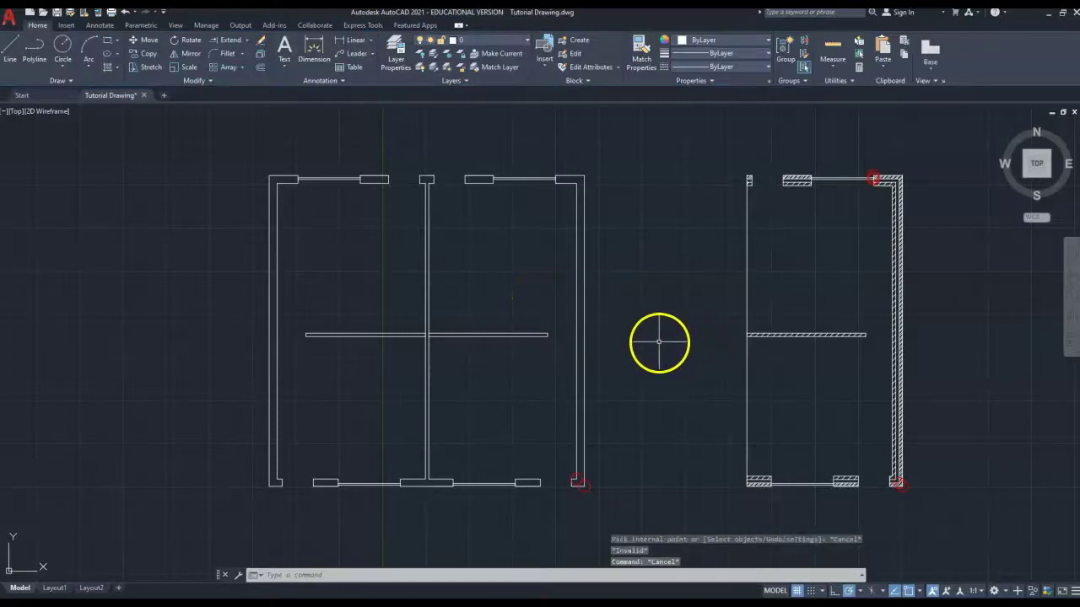
click(659, 342)
key(Escape)
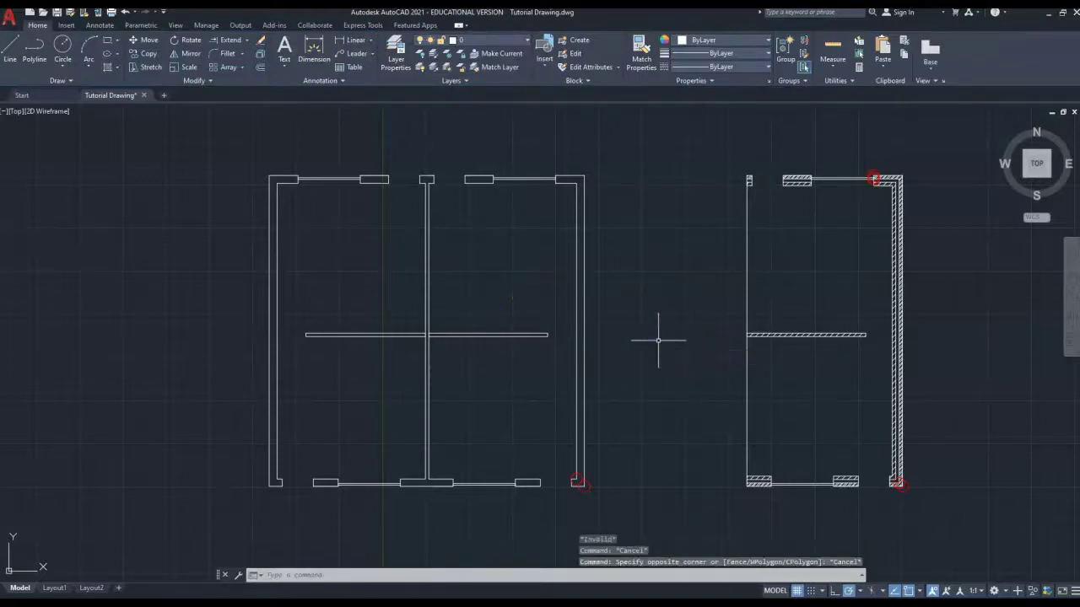
key(Escape)
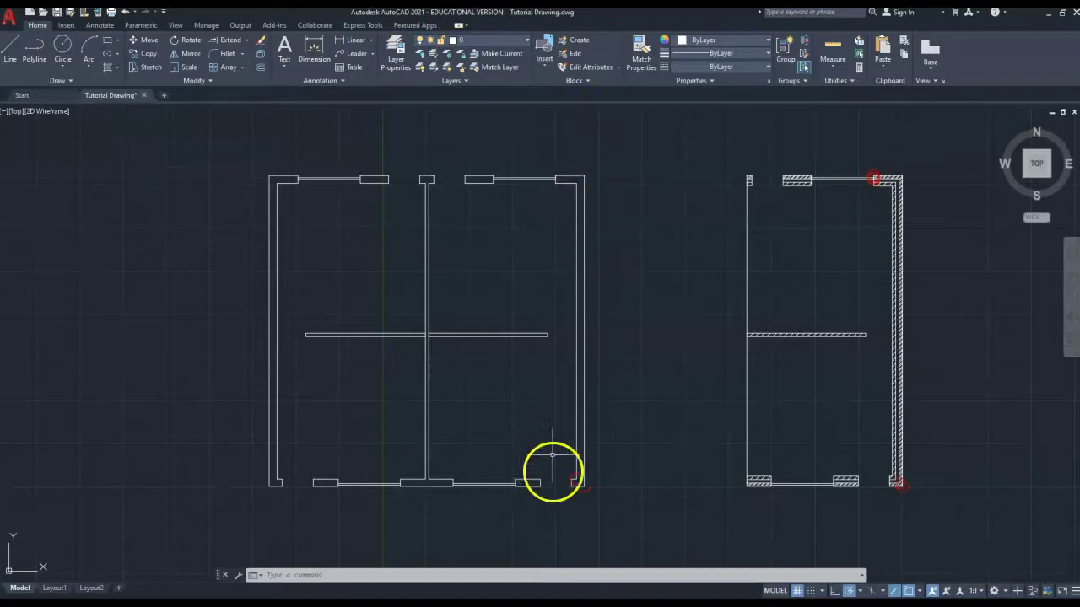
Step: Hatch the left-hand plan's right exterior wall and the neighbouring short pier in its upper wall with the ANSI32 pattern at scale 11
click(107, 67)
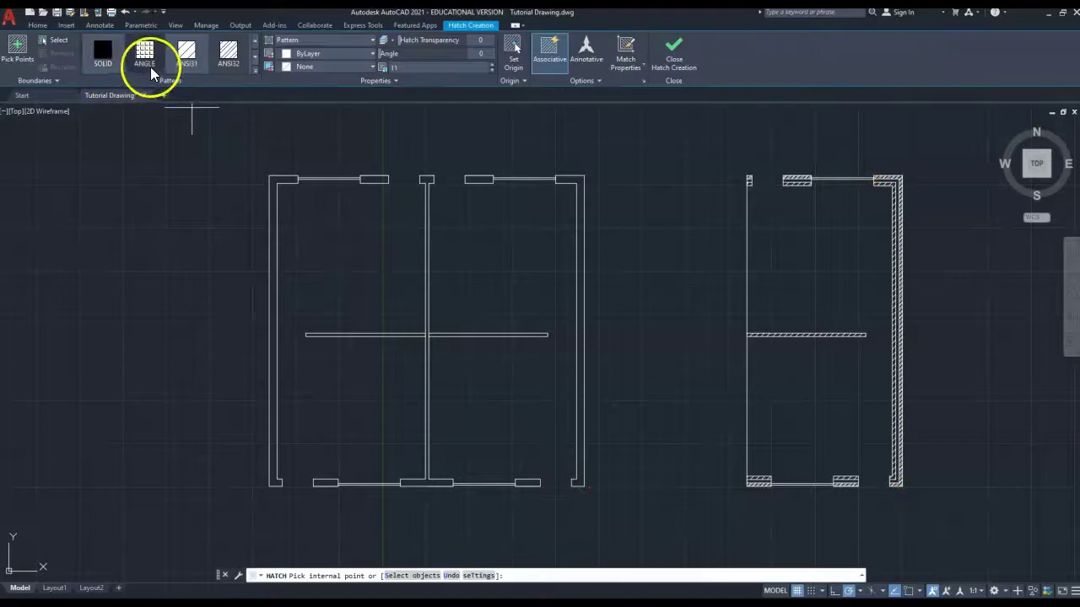
click(226, 54)
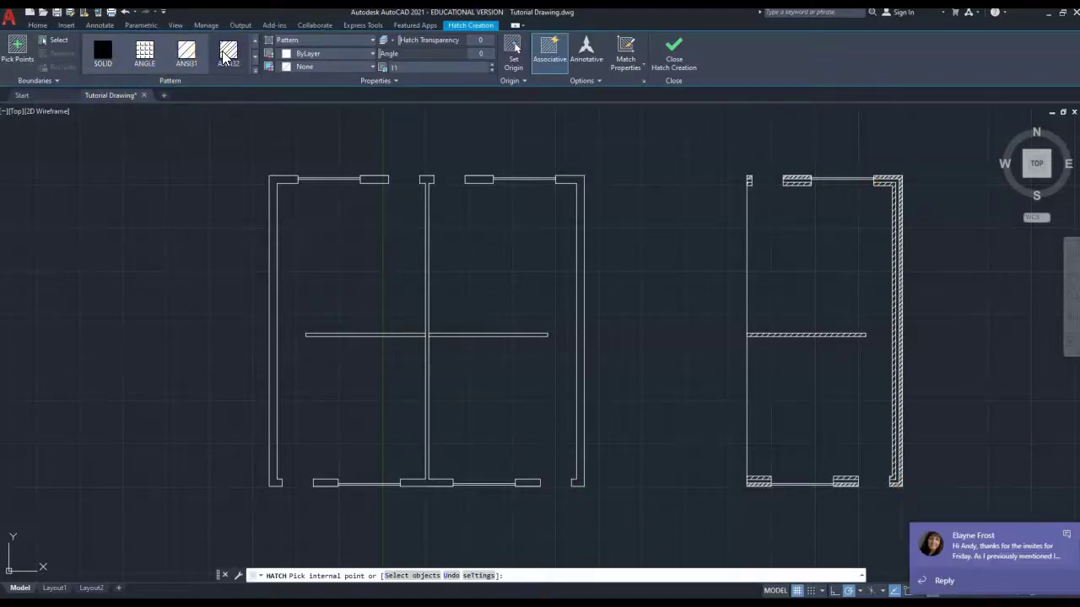
click(17, 48)
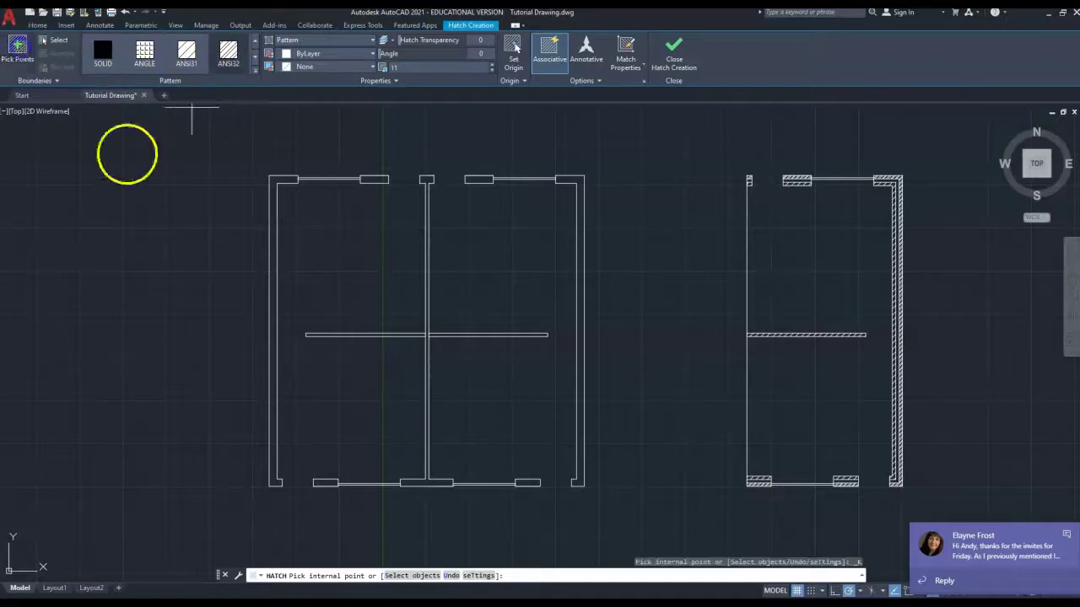
click(580, 226)
click(581, 226)
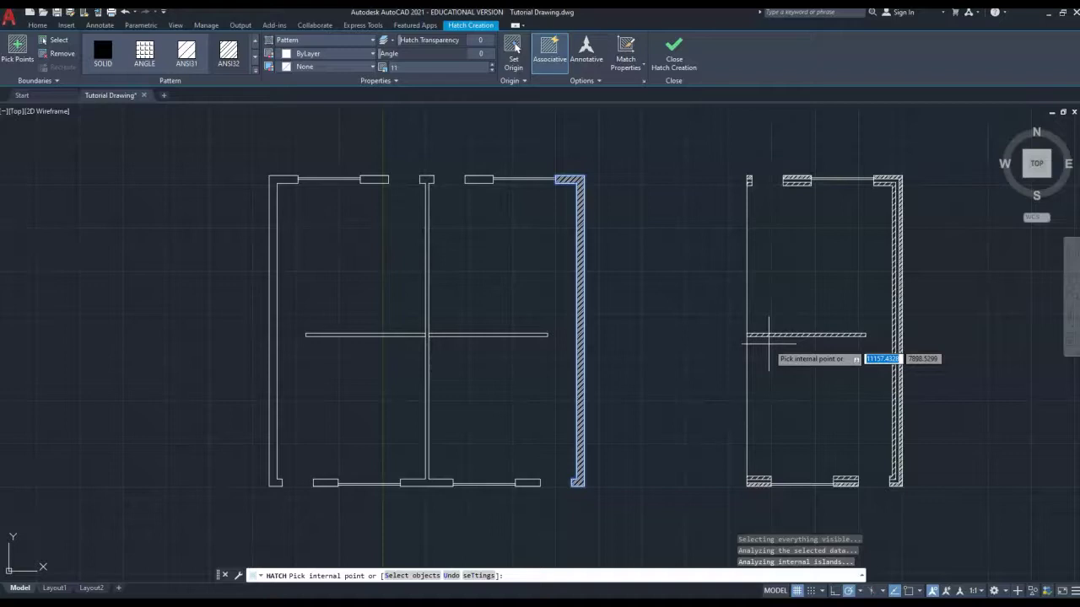
click(768, 342)
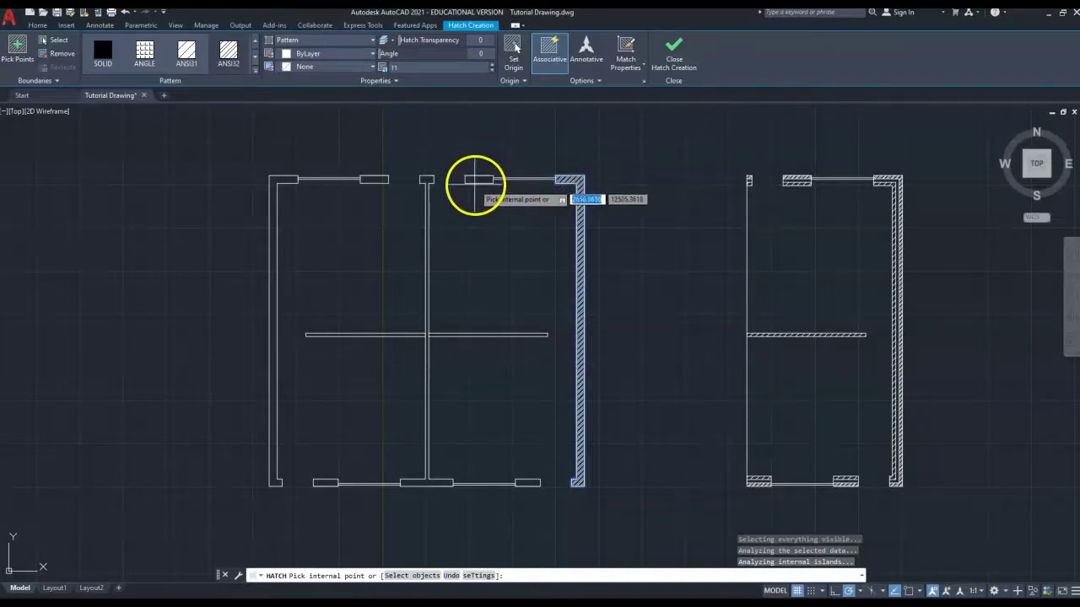
scroll(475, 181, up, 8)
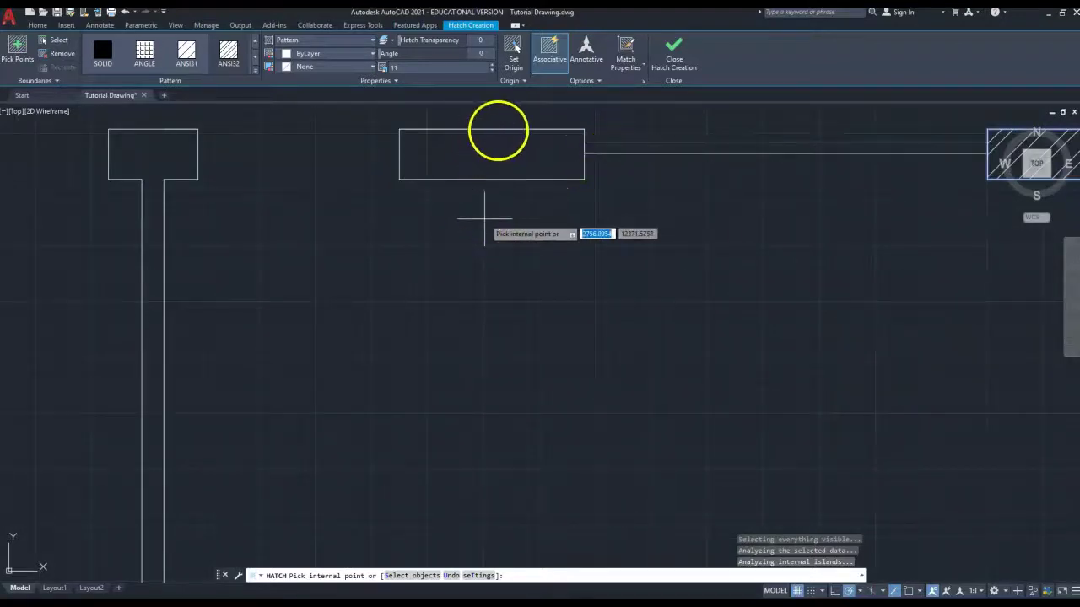
click(467, 157)
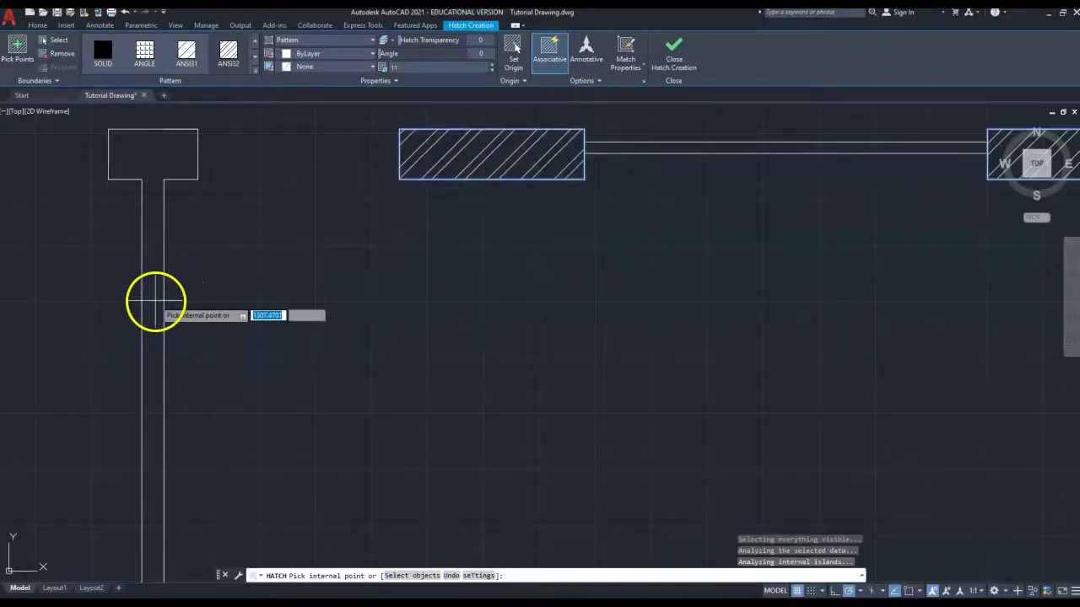
Step: Add the left-hand plan's central vertical wall, including its upper and lower end pieces, to the ANSI32 hatch at scale 11
click(155, 301)
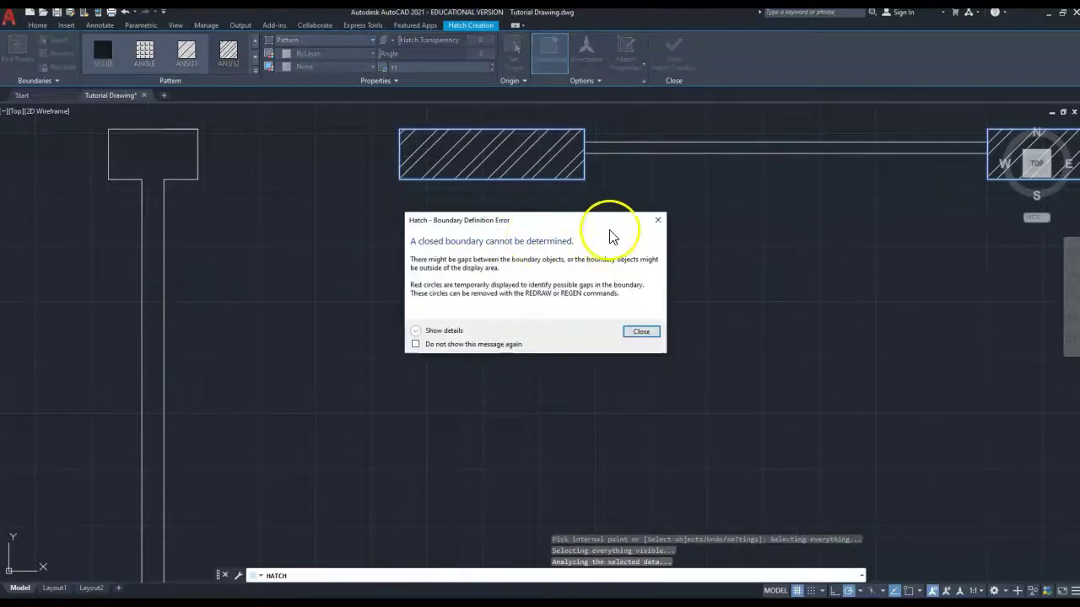
click(657, 222)
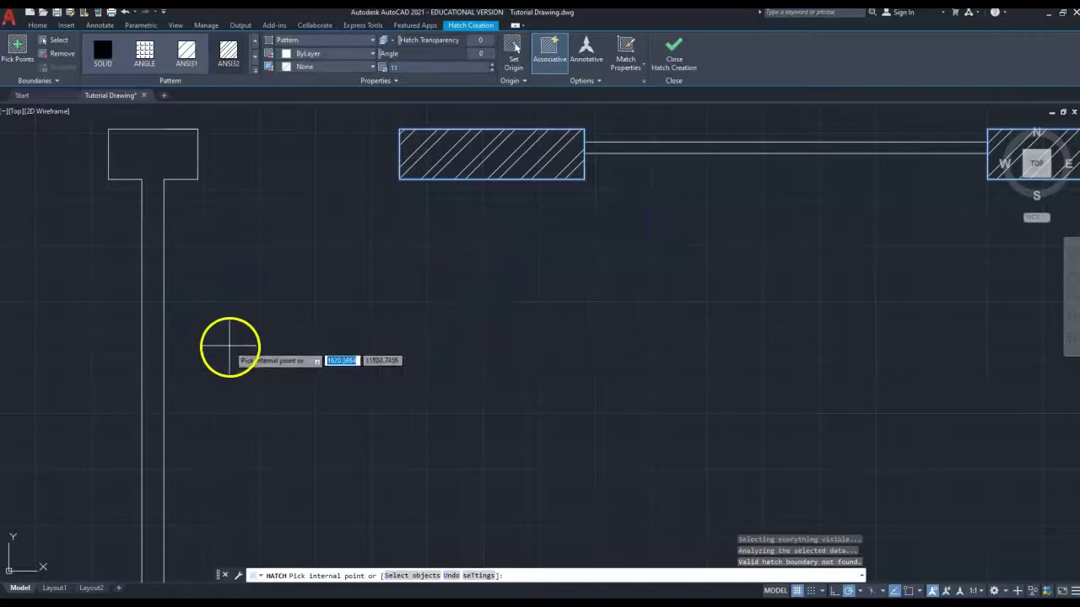
scroll(228, 347, down, 6)
scroll(228, 348, down, 2)
middle_drag(253, 405, 253, 262)
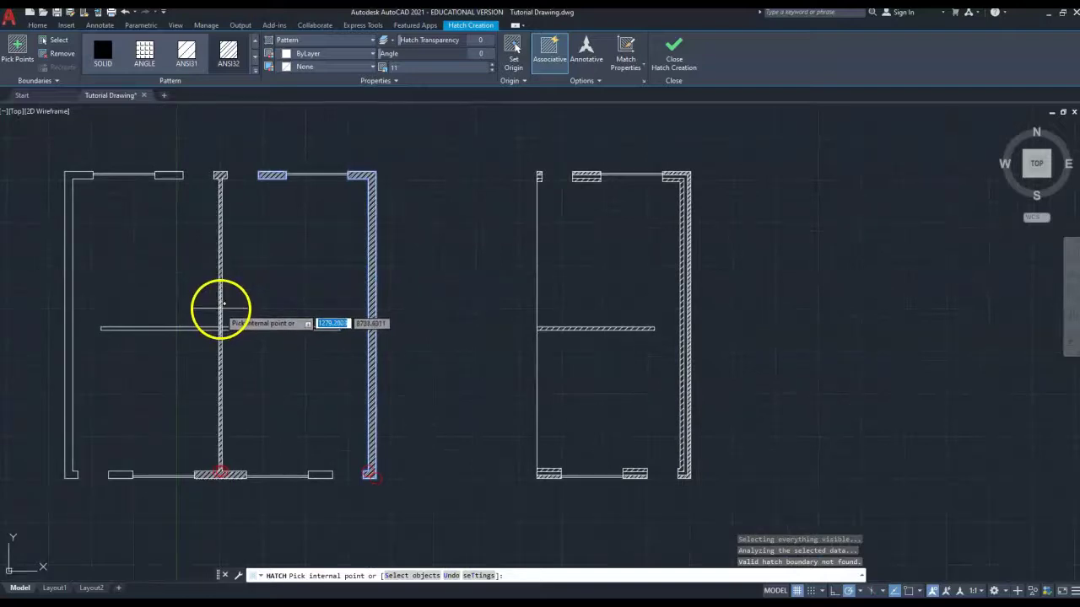
click(220, 308)
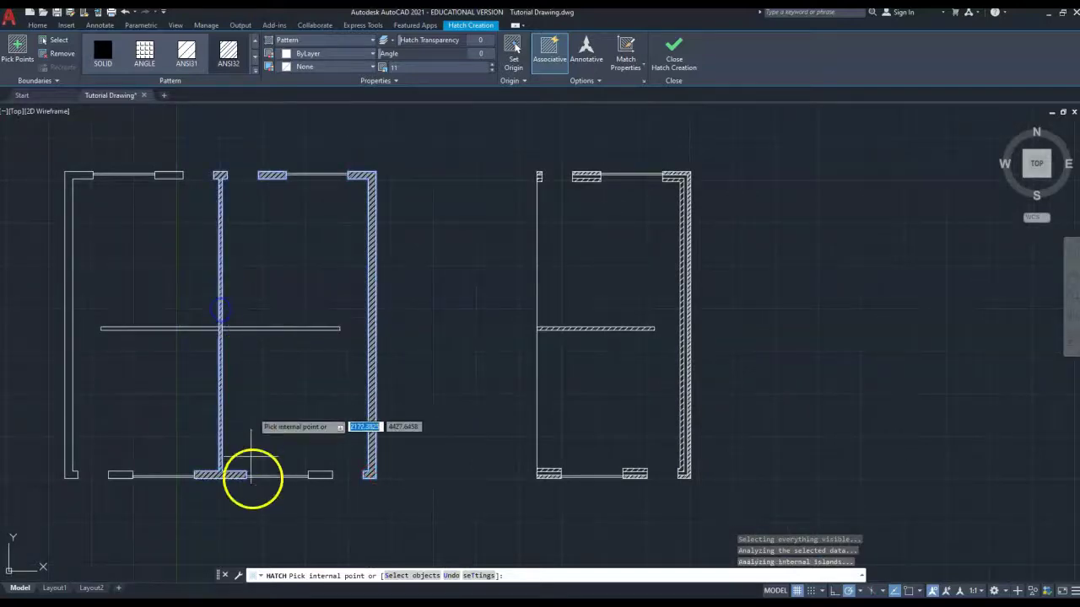
Step: Hatch the two short lower piers, the left exterior wall and the remaining upper pier of the left-hand plan, and finish the hatch
click(319, 475)
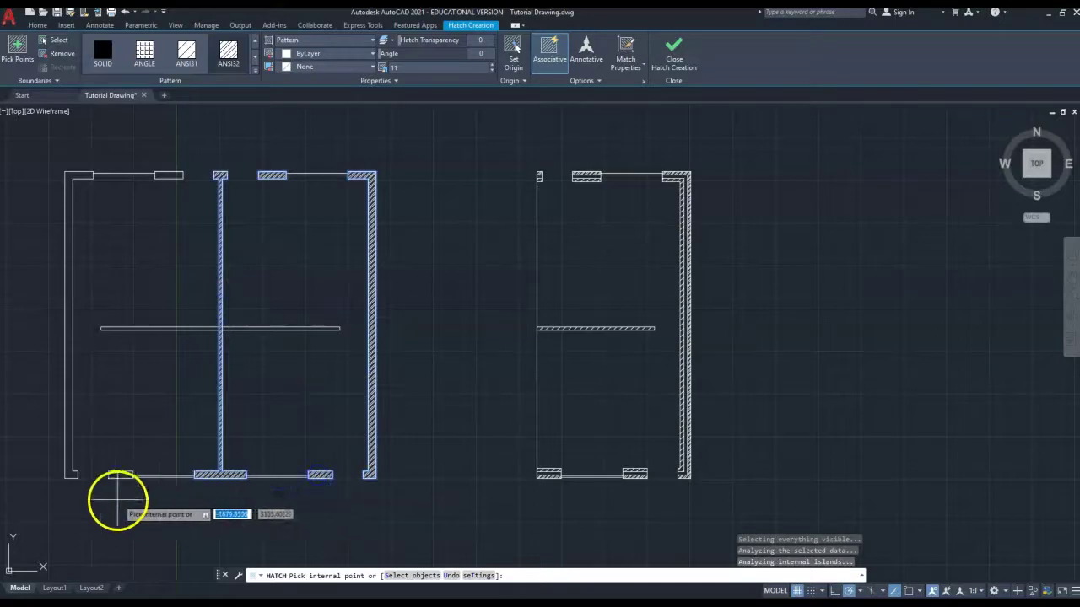
click(118, 475)
click(74, 430)
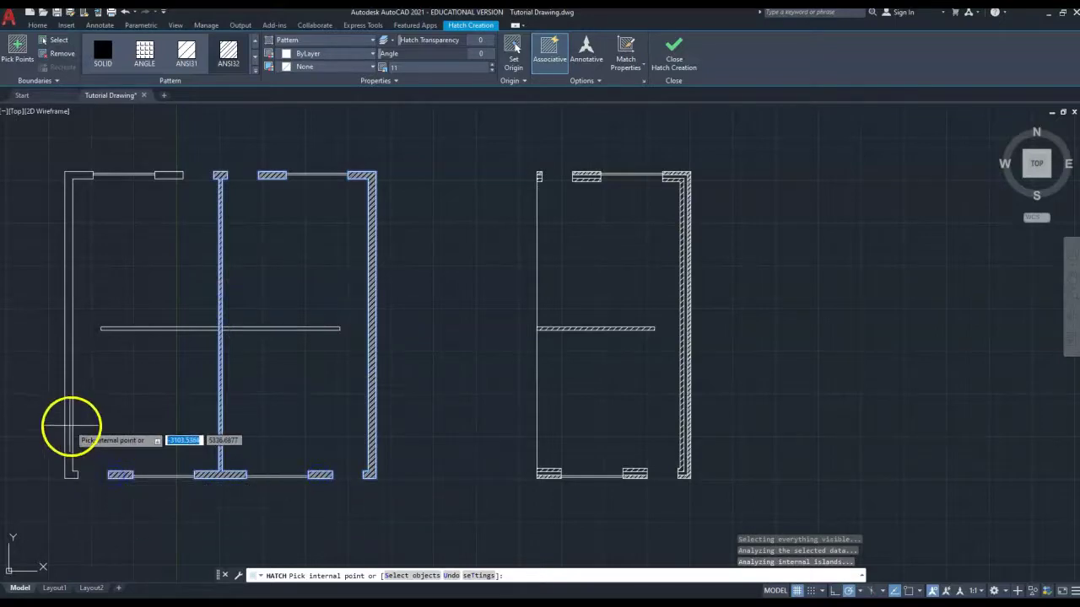
click(177, 174)
click(177, 175)
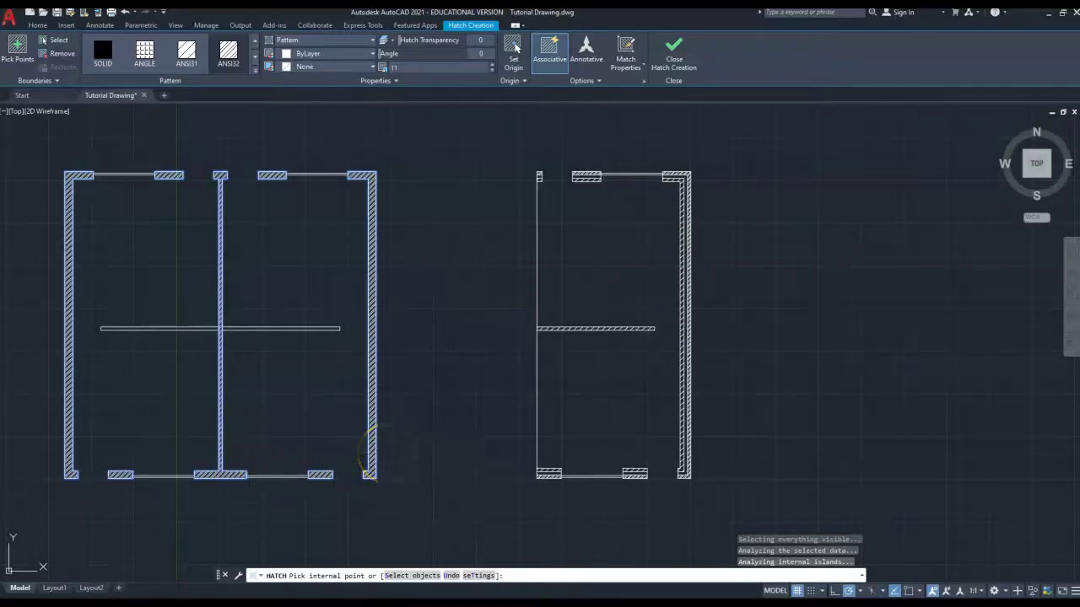
key(Escape)
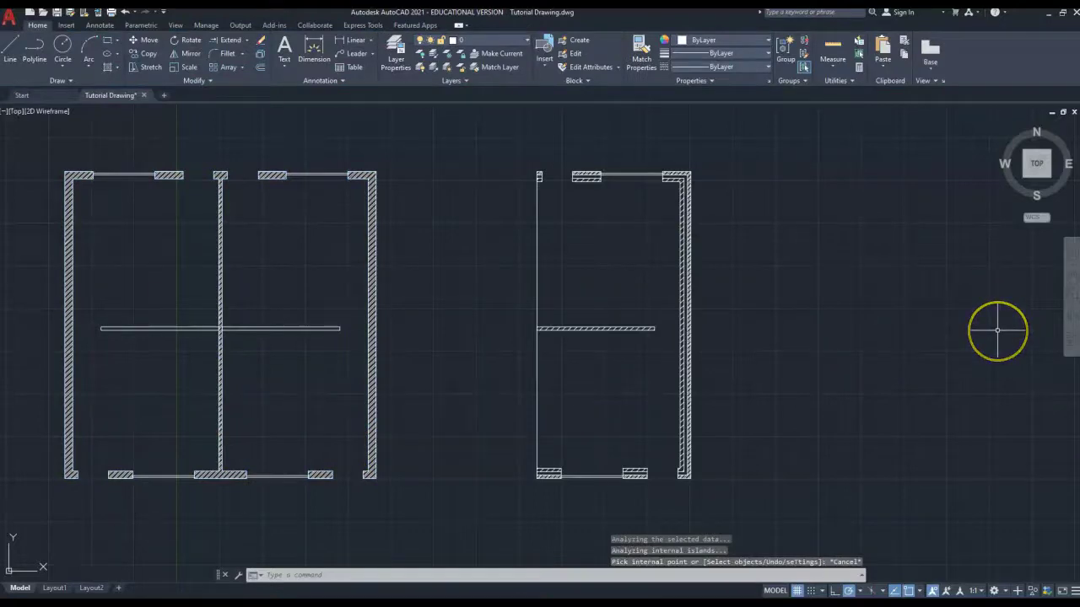